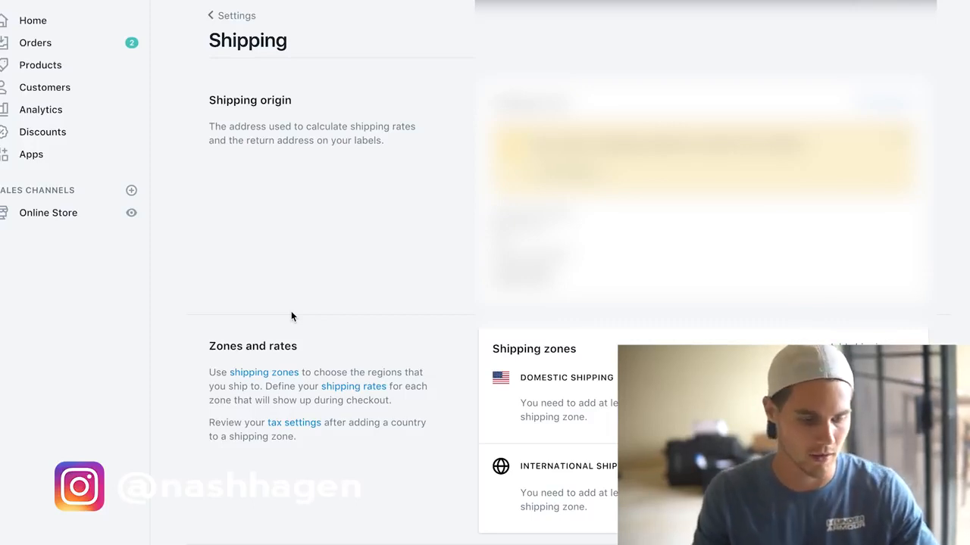
Open the store's product list and compare it with the AliExpress search results for paw print pendant necklaces.
click(64, 67)
scroll(434, 204, down, 5)
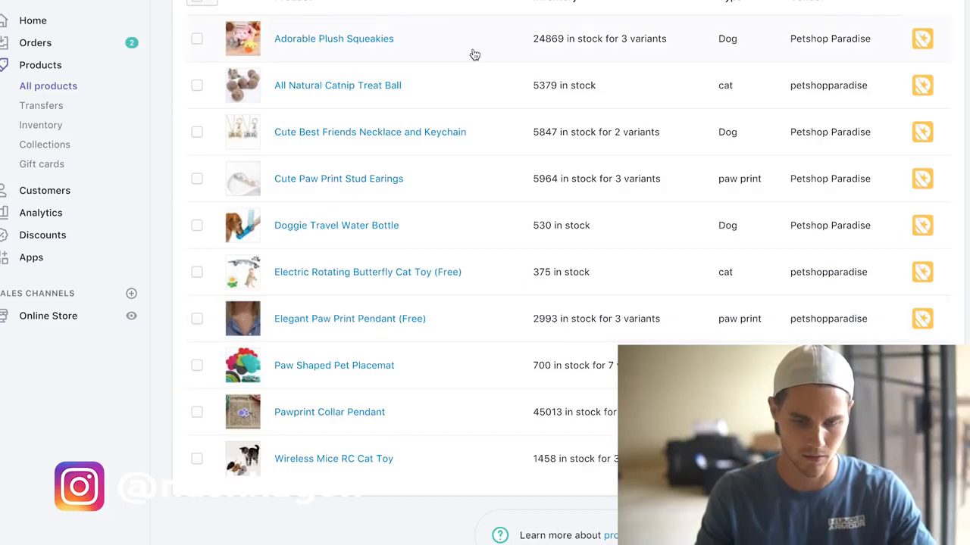
click(421, 2)
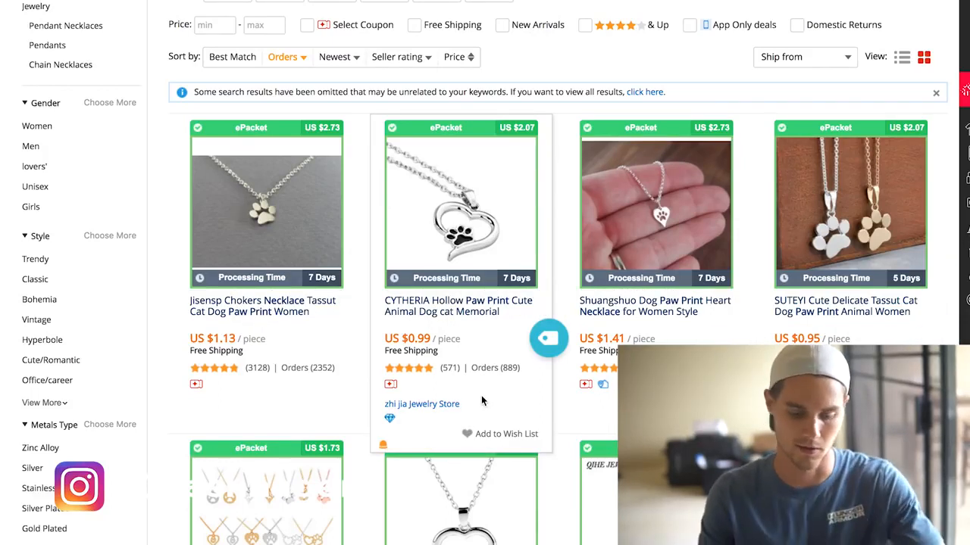
scroll(481, 396, up, 3)
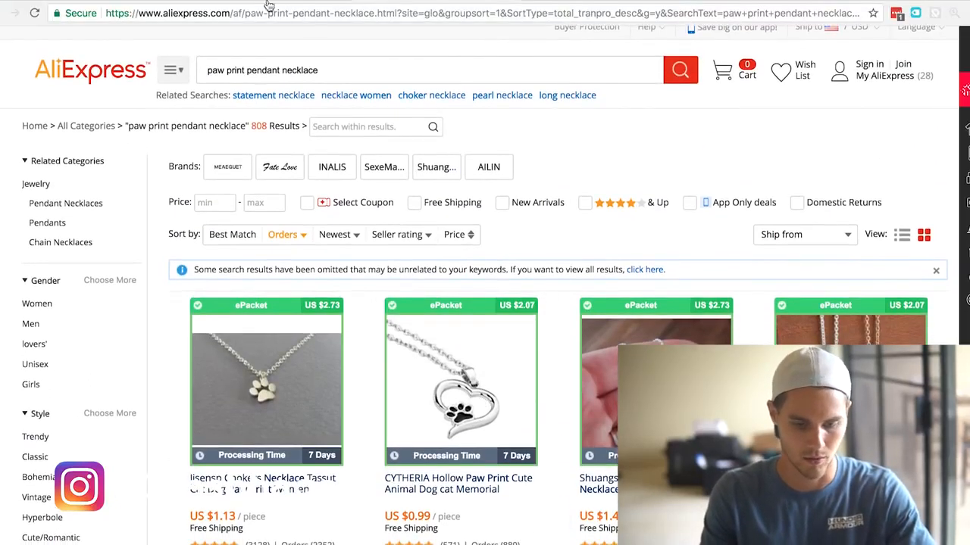
click(265, 2)
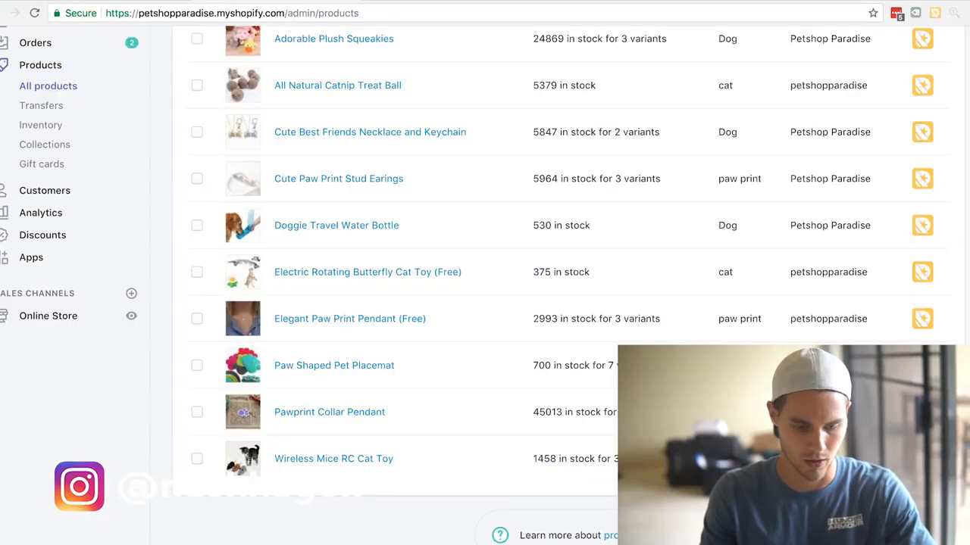
Open the Elegant Paw Print Pendant (Free) product and load all of its metal color variants into the bulk editor.
click(346, 319)
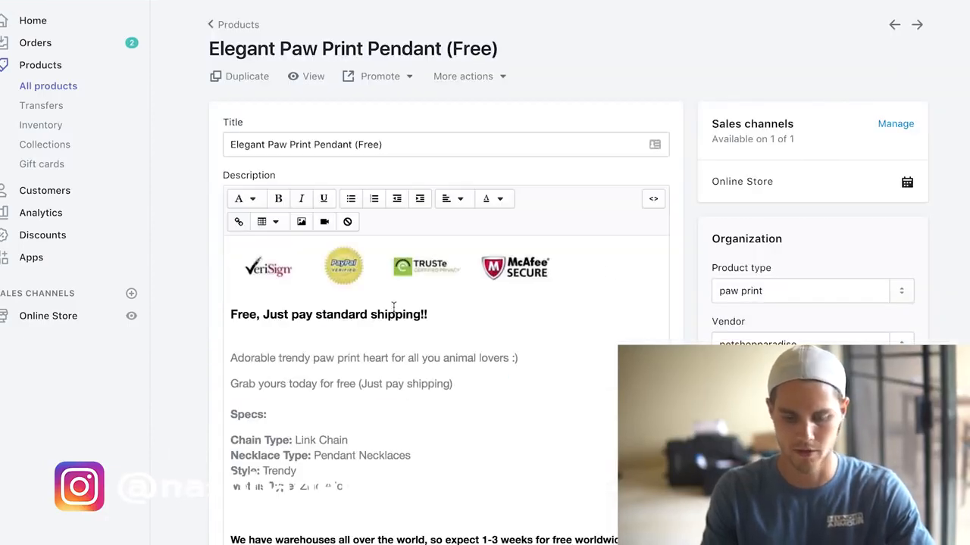
scroll(610, 273, down, 2)
scroll(757, 110, down, 10)
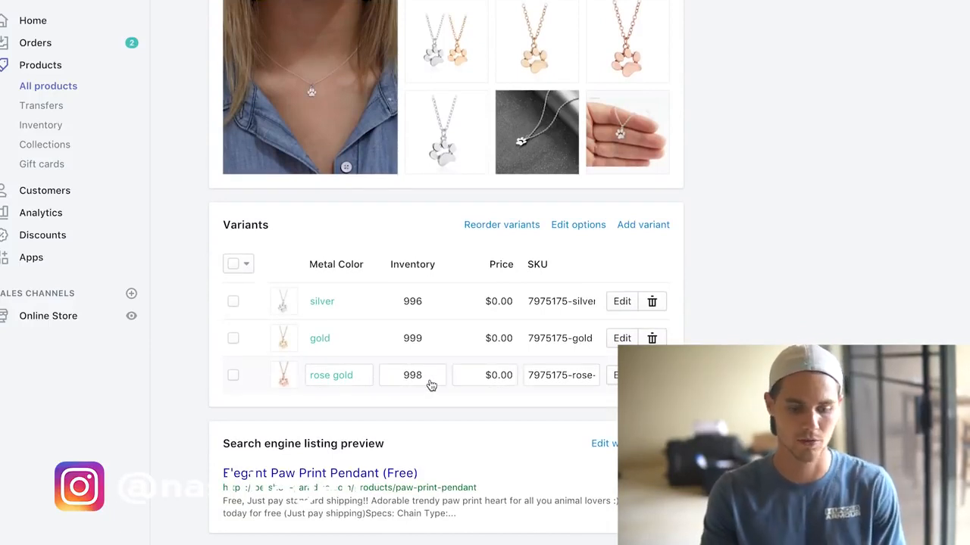
click(234, 264)
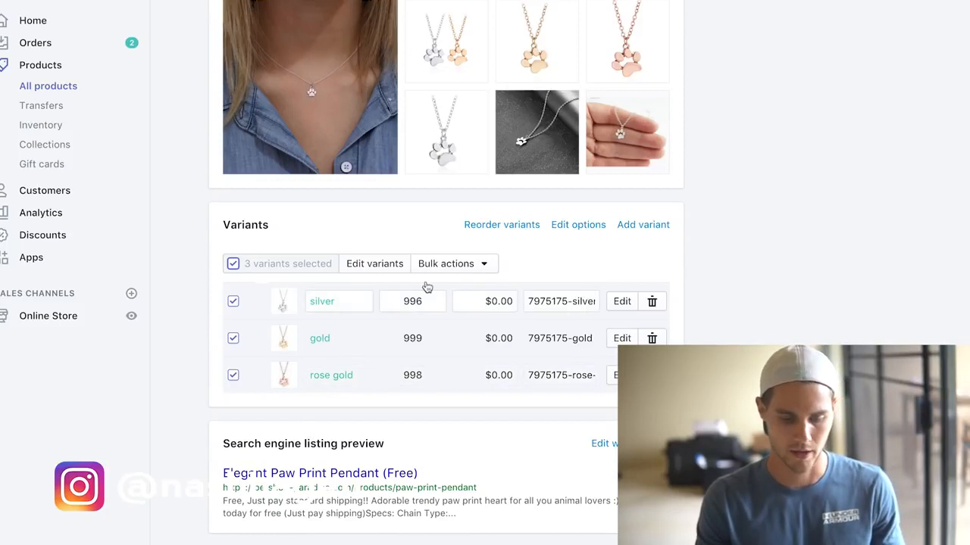
click(399, 267)
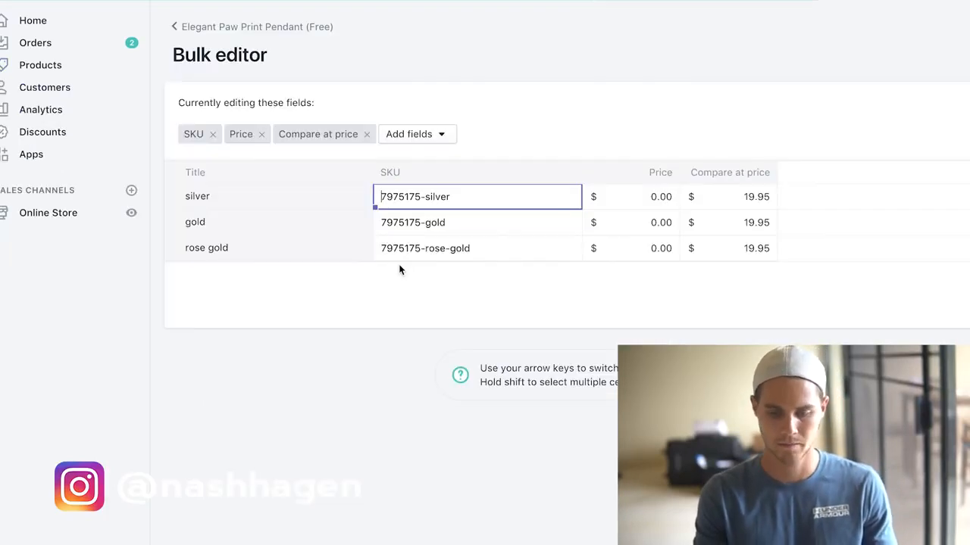
Add the Weight field to the bulk editor, check the pendant variants' weights, and return to the product page.
click(660, 198)
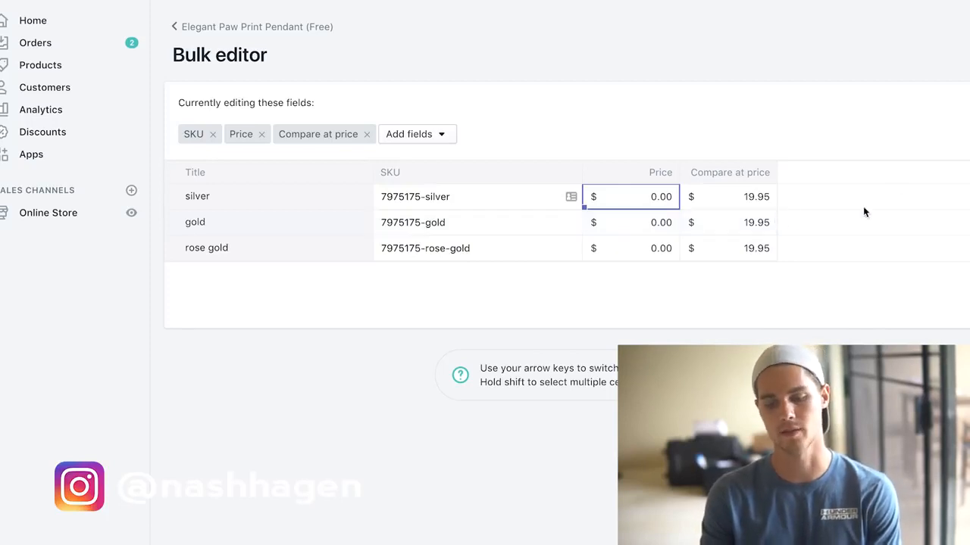
click(432, 138)
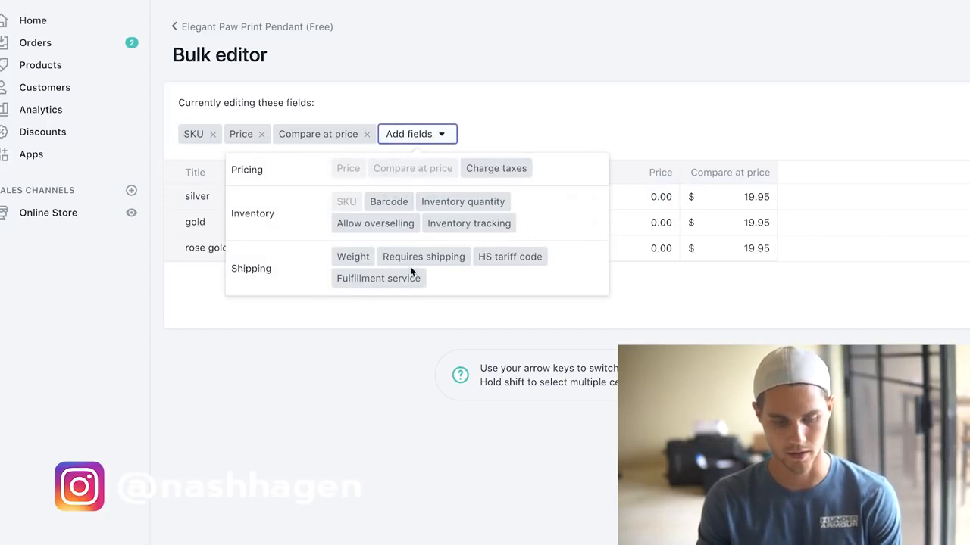
click(342, 259)
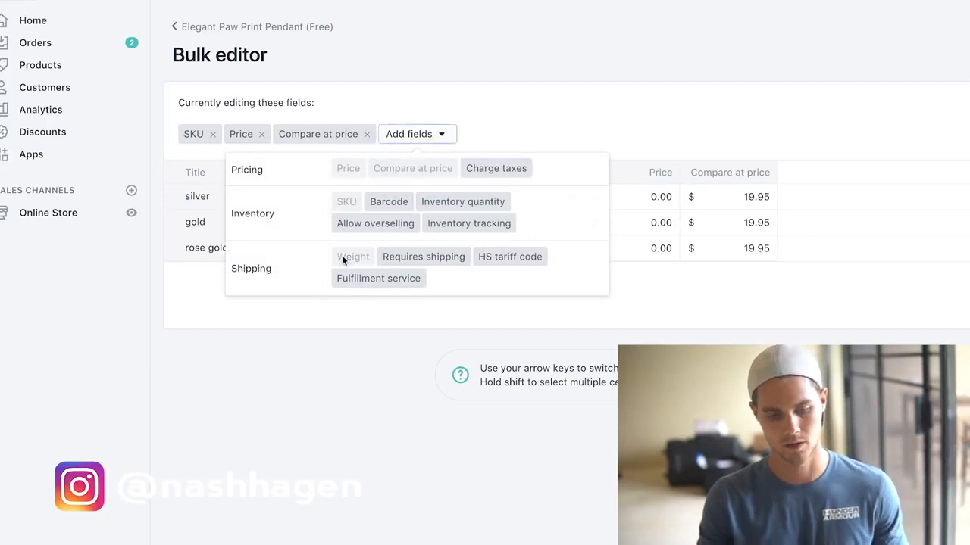
click(448, 143)
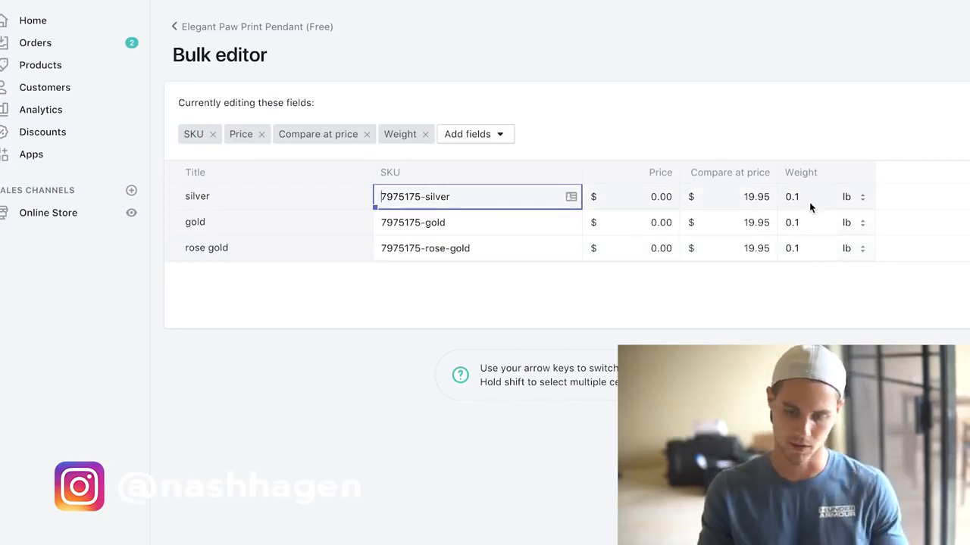
click(244, 27)
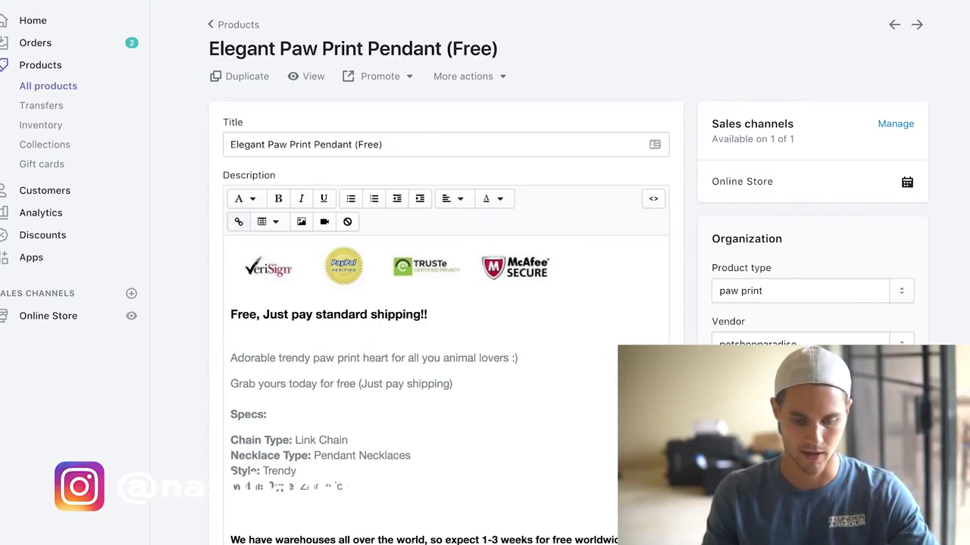
Open the store's shipping settings and check the weight of the default saved package.
click(33, 542)
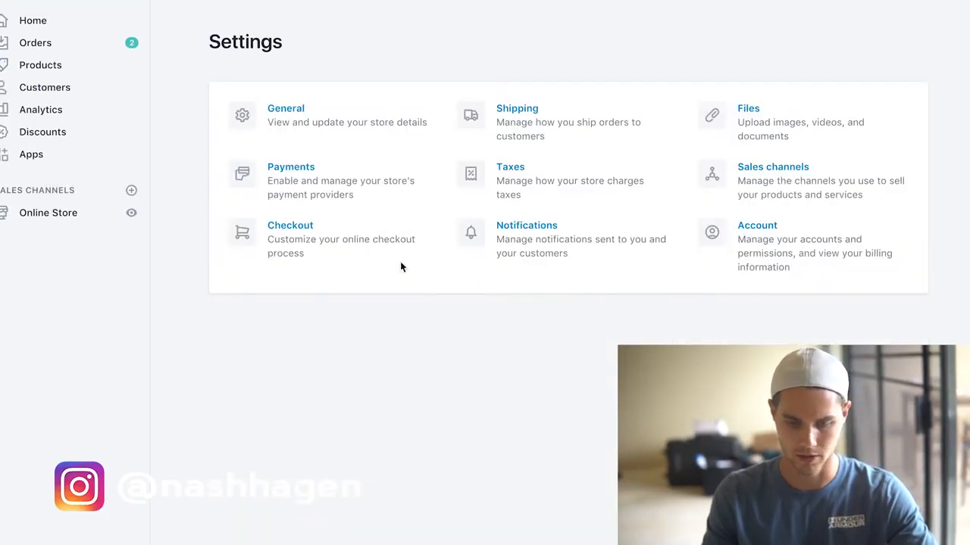
click(555, 135)
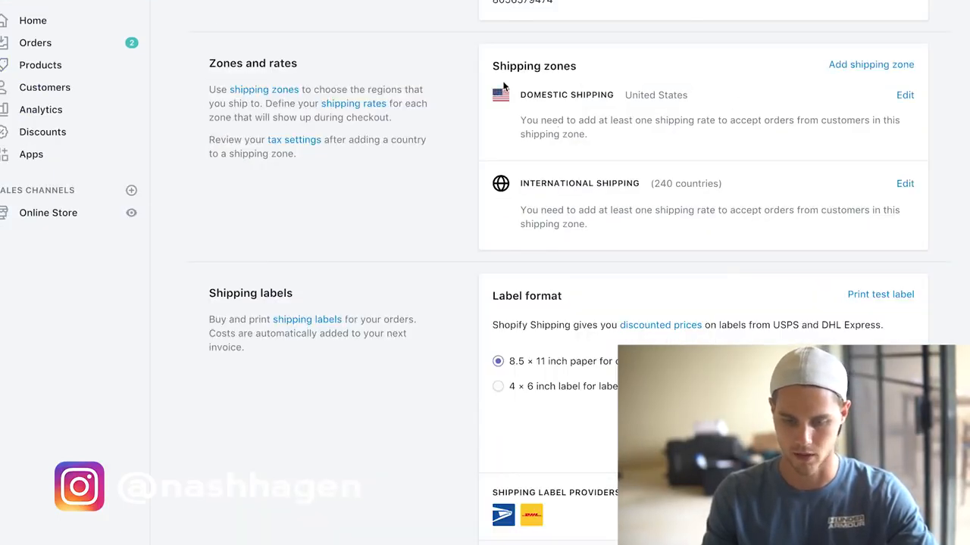
scroll(530, 176, down, 5)
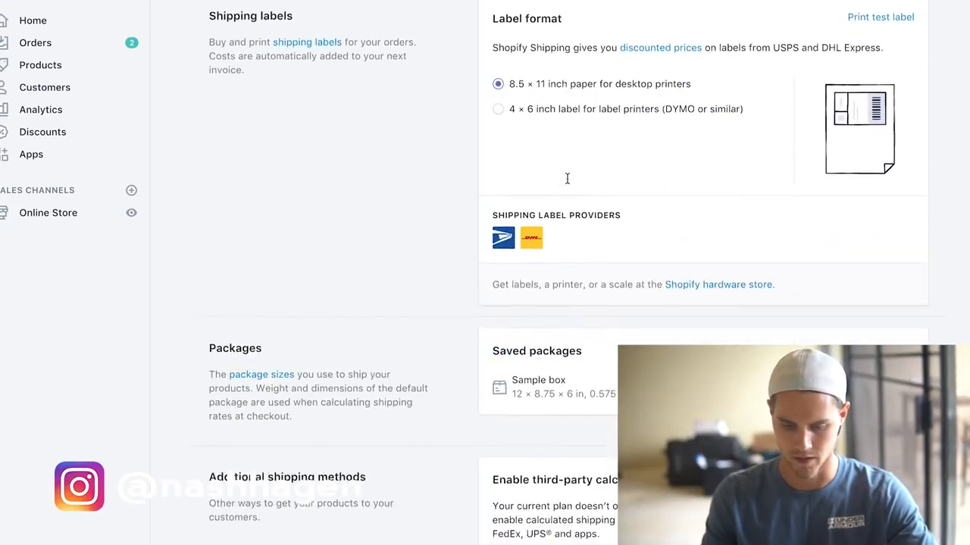
scroll(567, 180, down, 1)
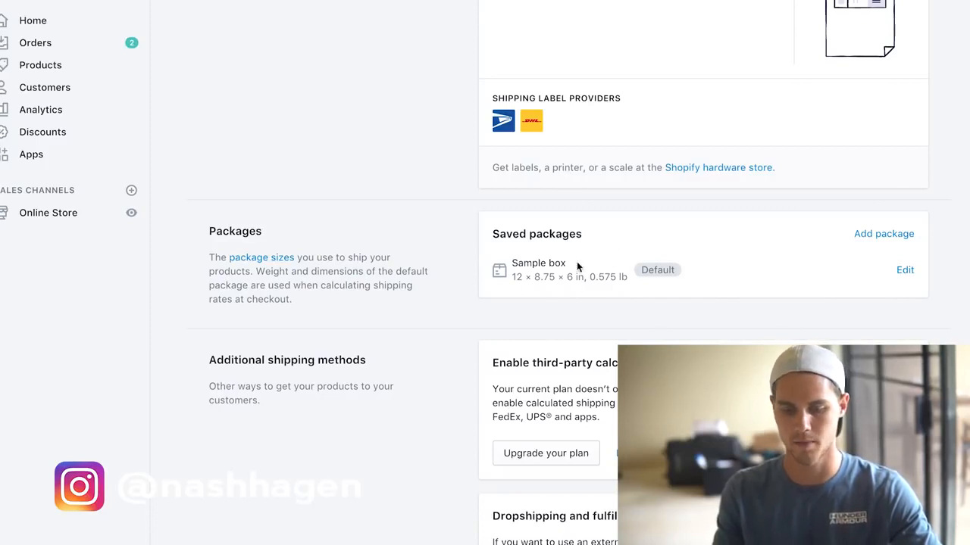
drag(595, 277, 649, 281)
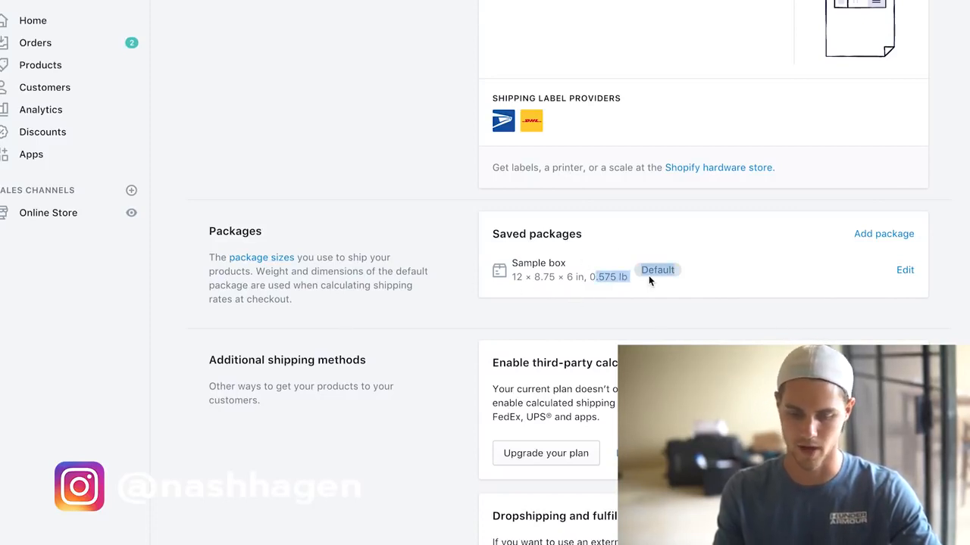
click(649, 281)
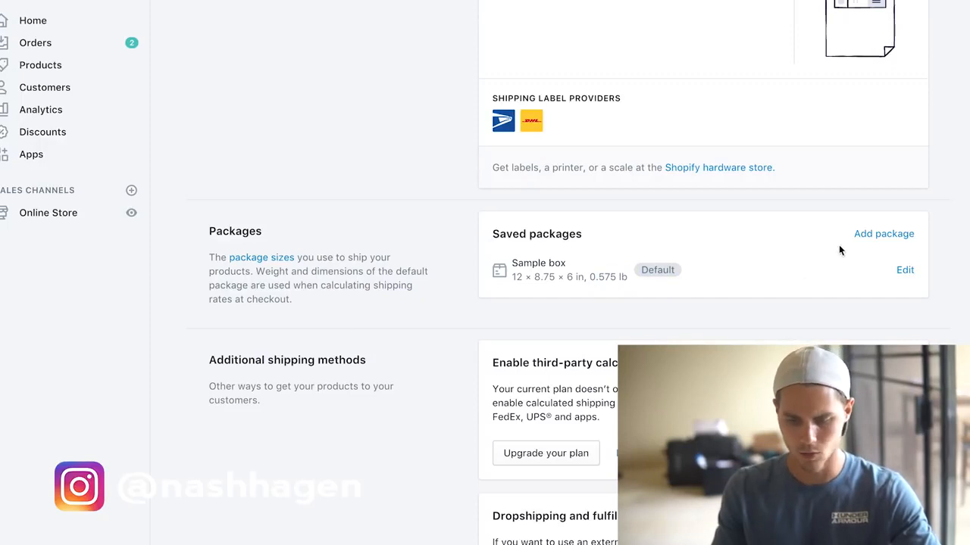
Set the Sample box package's weight when empty to 0 lb.
click(907, 273)
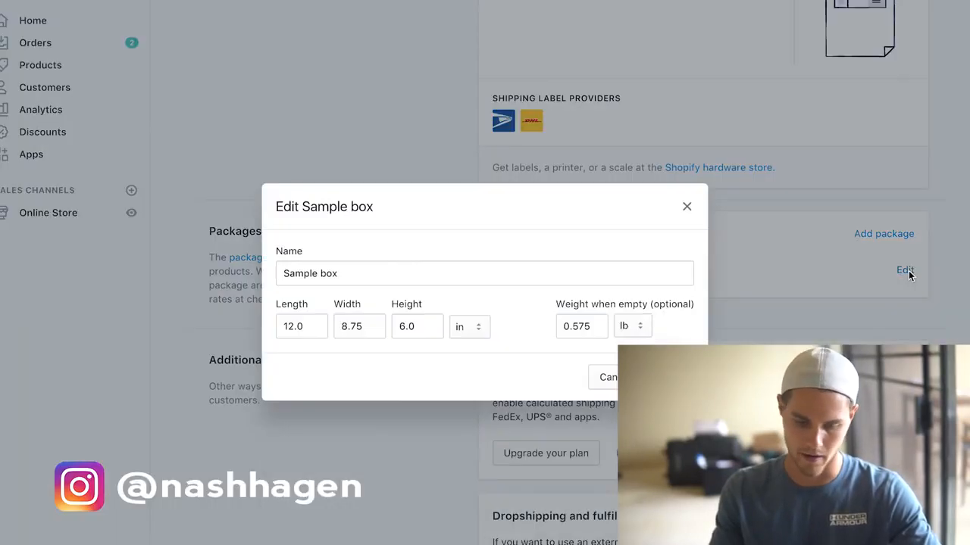
drag(599, 329, 460, 333)
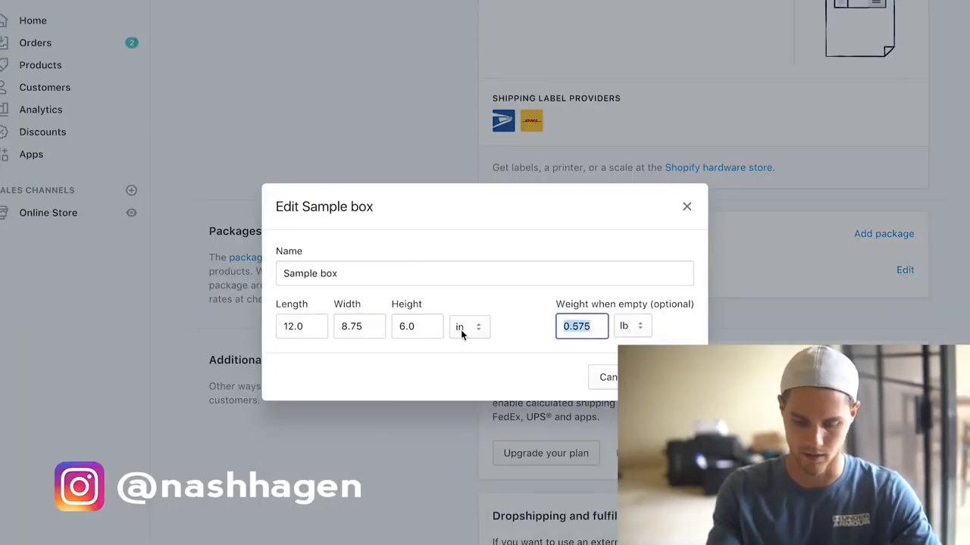
text(0)
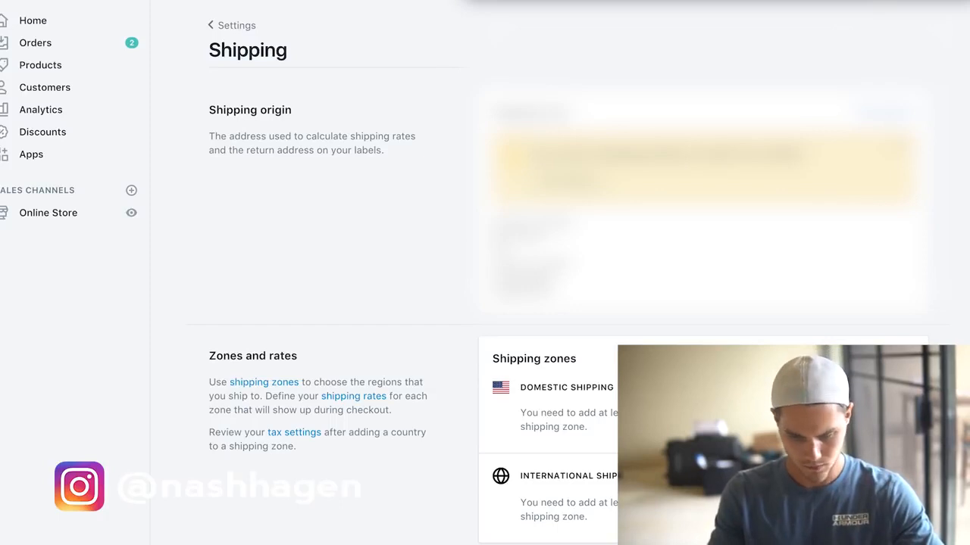
Open the Domestic Shipping zone and delete it from the store's shipping zones.
scroll(485, 303, down, 2)
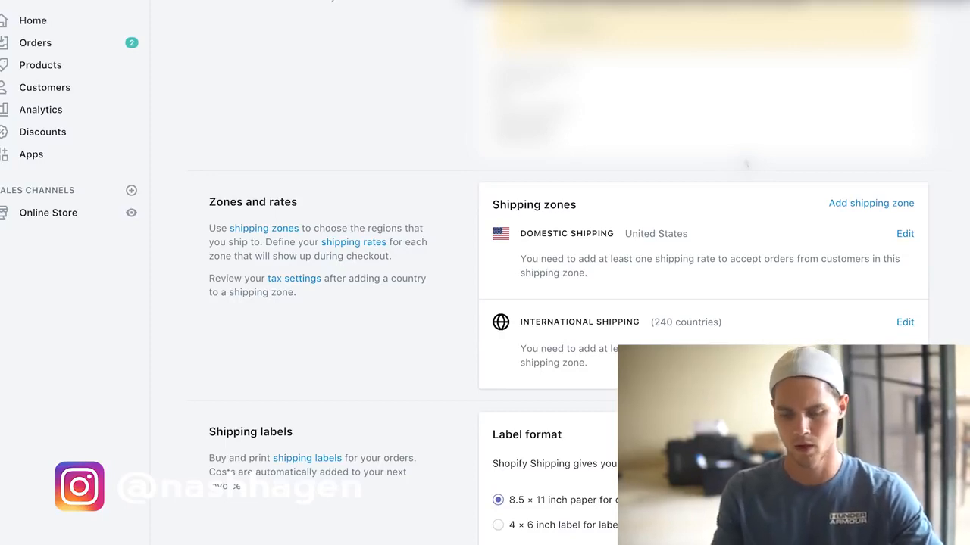
click(913, 239)
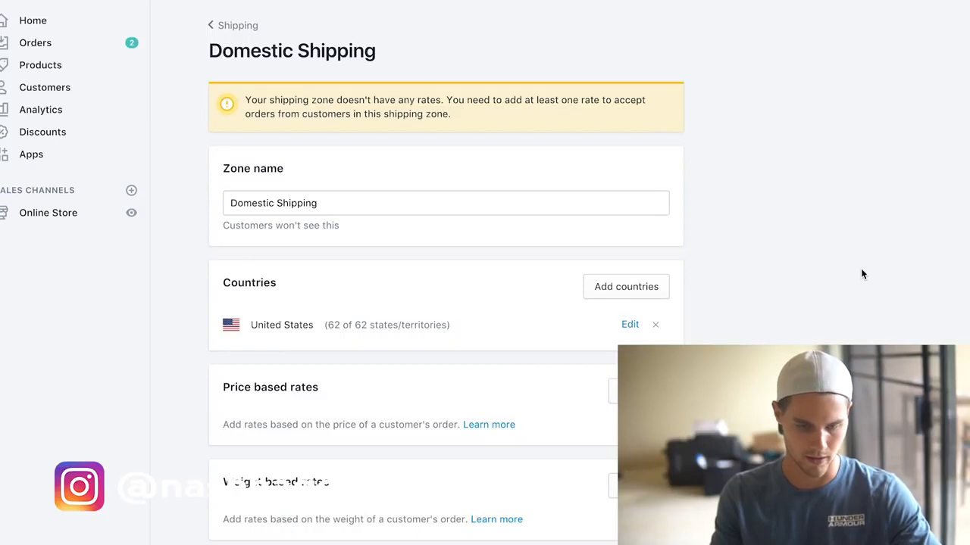
scroll(718, 244, down, 3)
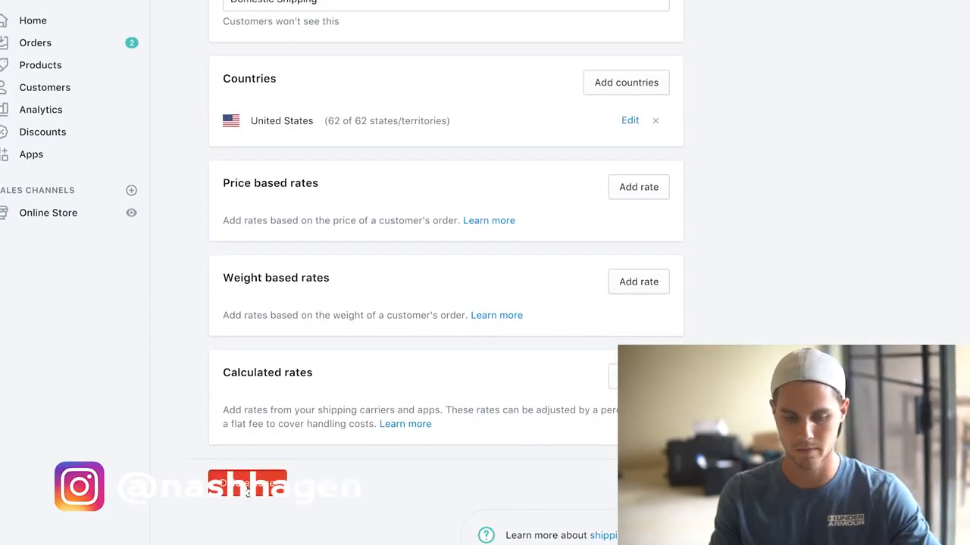
click(247, 488)
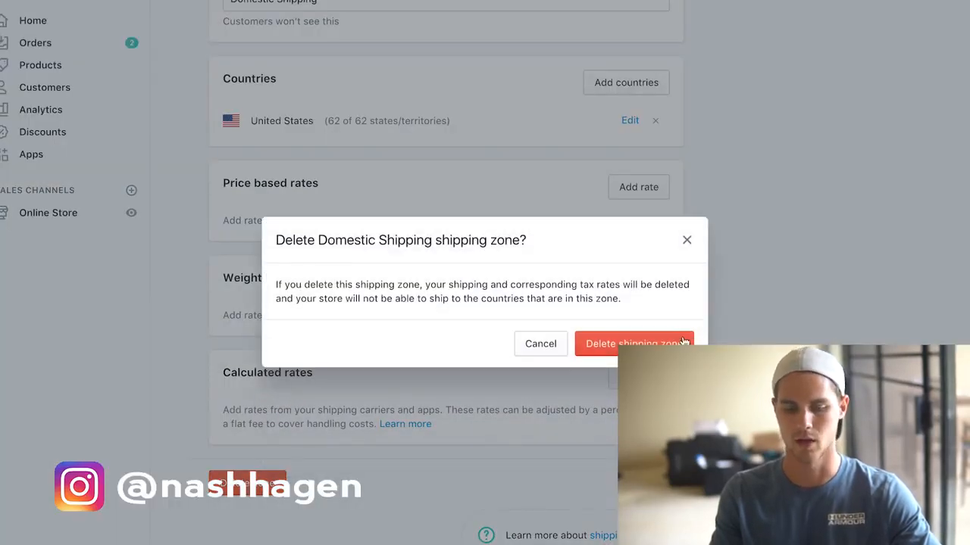
click(679, 343)
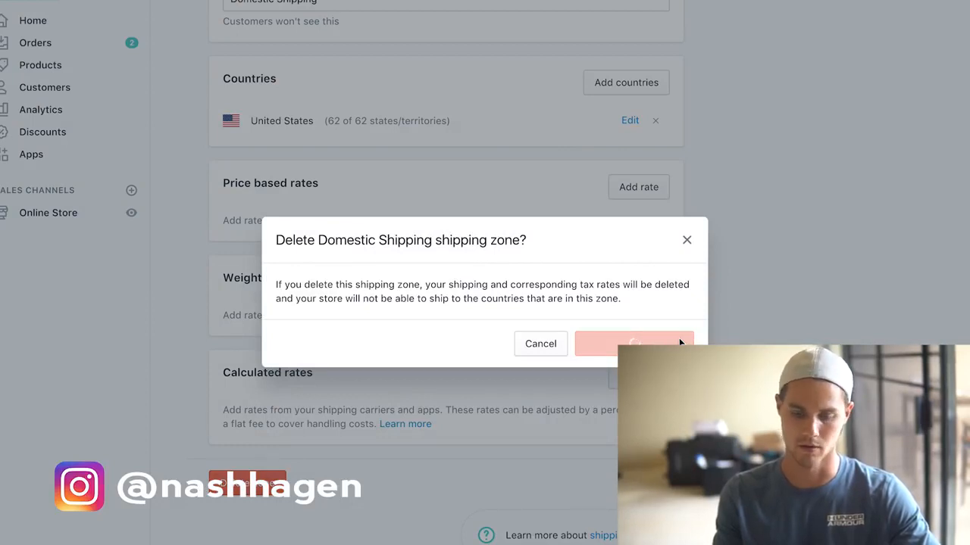
Open the International Shipping zone for editing and look over its countries and rate sections.
scroll(679, 343, down, 3)
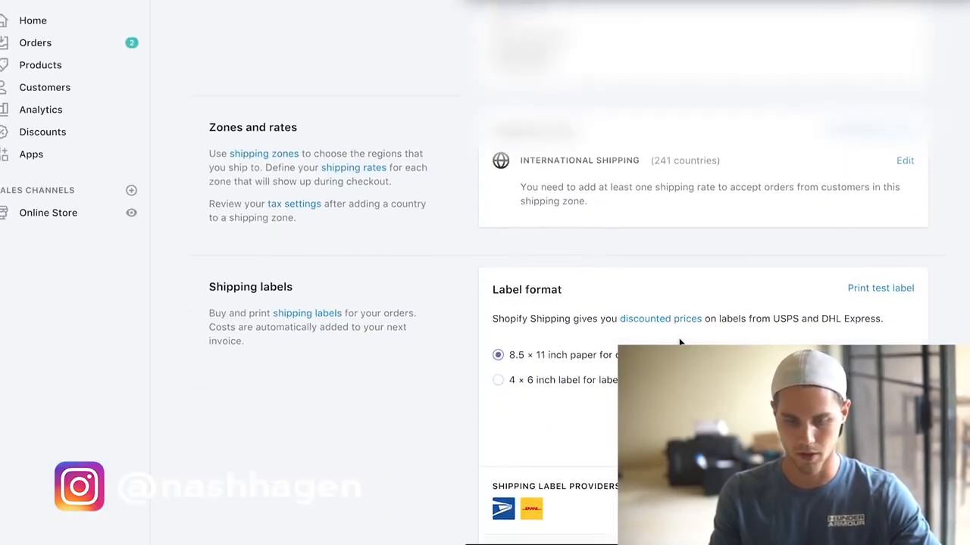
click(905, 162)
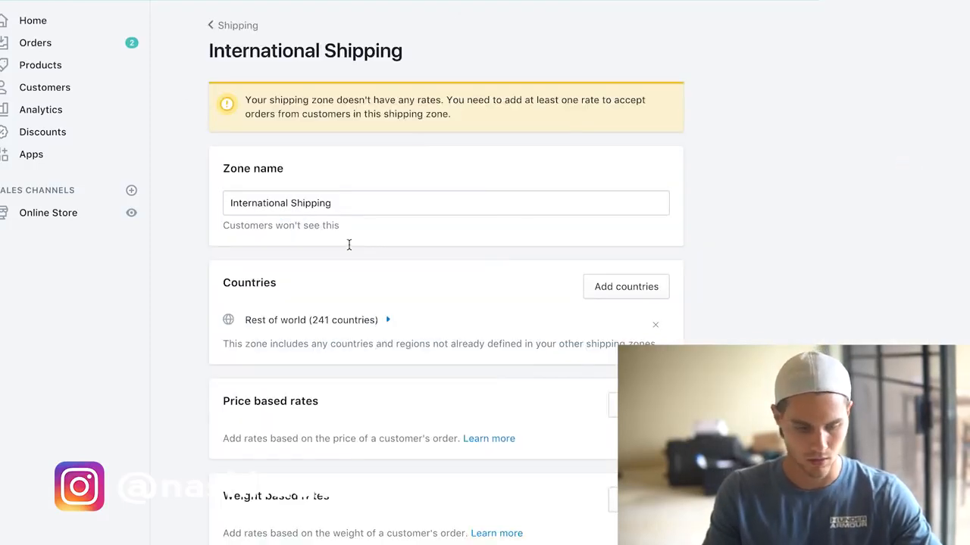
scroll(310, 311, down, 2)
scroll(310, 311, up, 2)
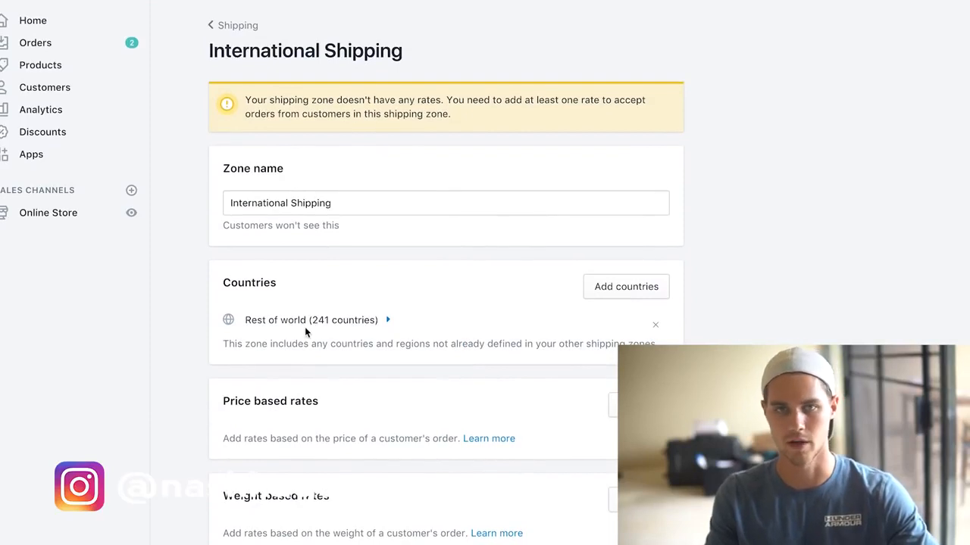
Review the International Shipping zone's country selection and keep Rest of world selected.
click(635, 293)
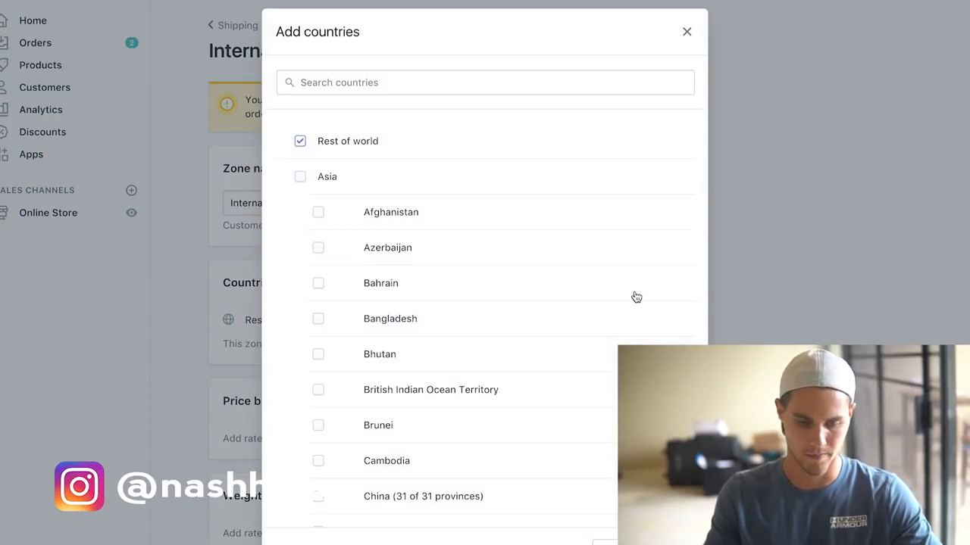
click(301, 143)
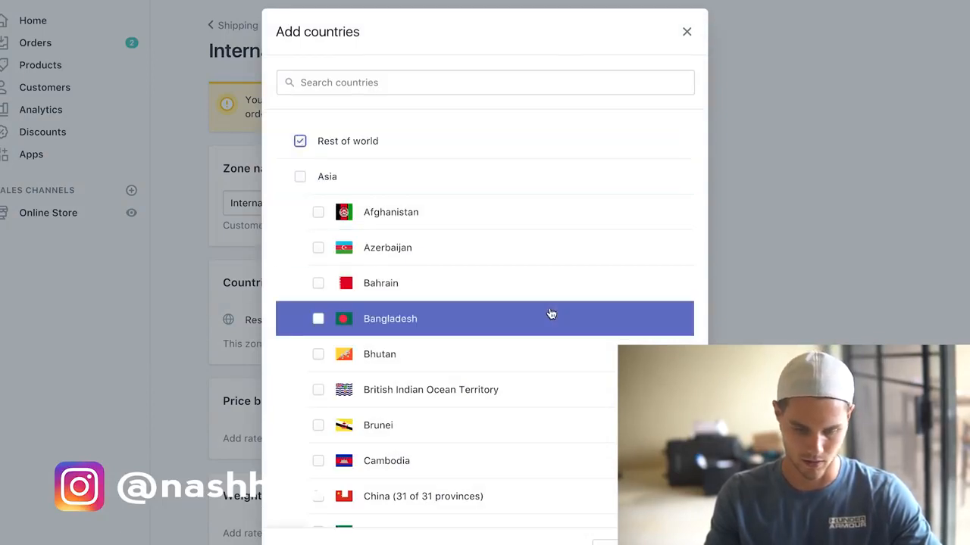
scroll(551, 314, down, 10)
scroll(549, 308, up, 15)
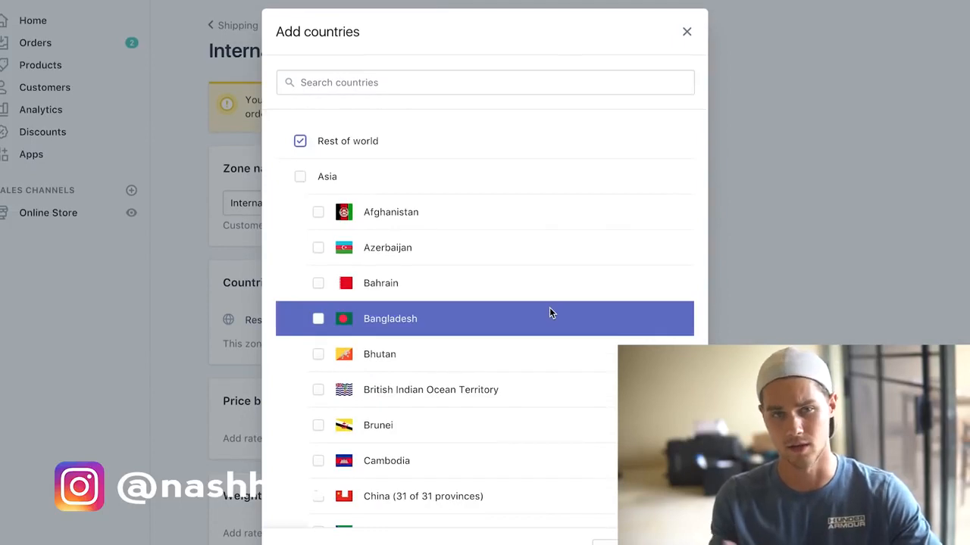
click(670, 543)
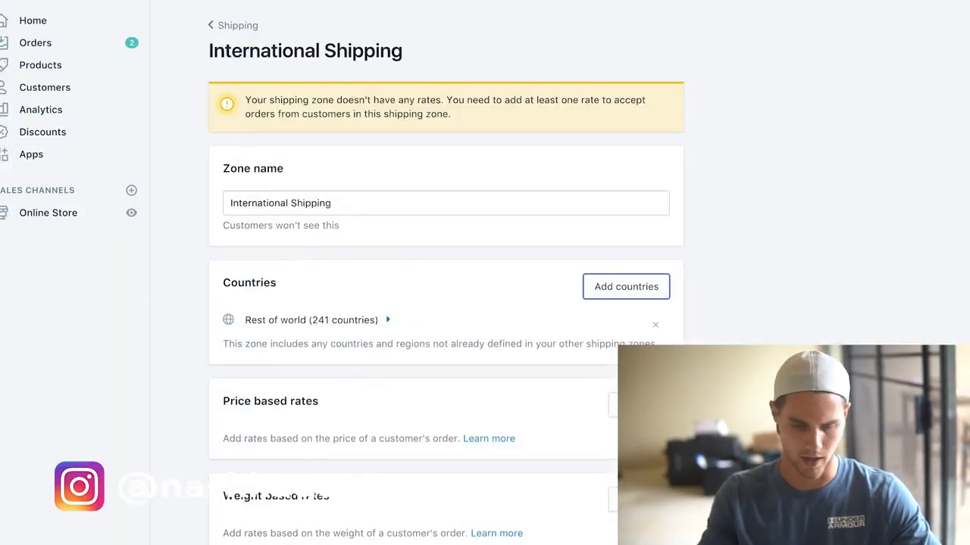
scroll(455, 303, down, 1)
scroll(446, 303, down, 2)
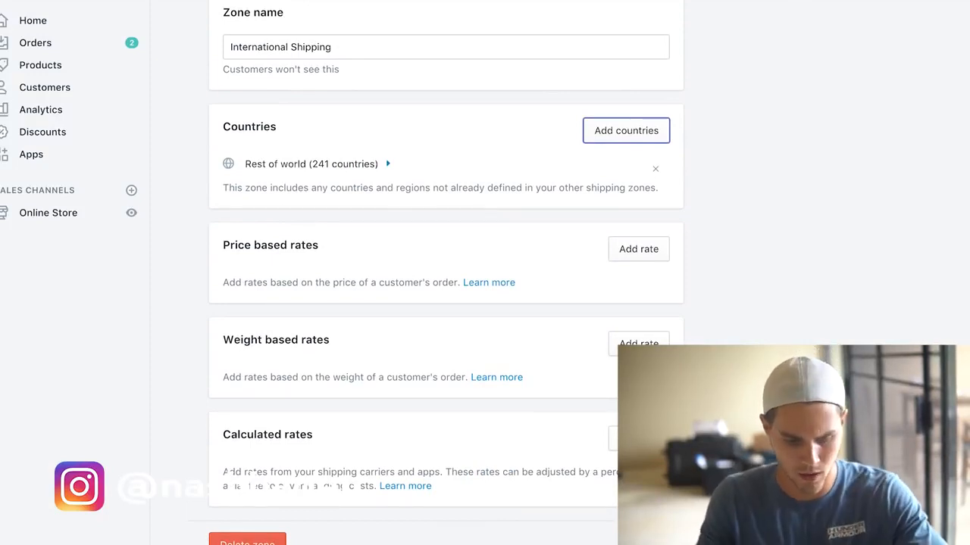
Start a new weight based rate in the International Shipping zone and name it Standard Shipping.
scroll(446, 273, down, 1)
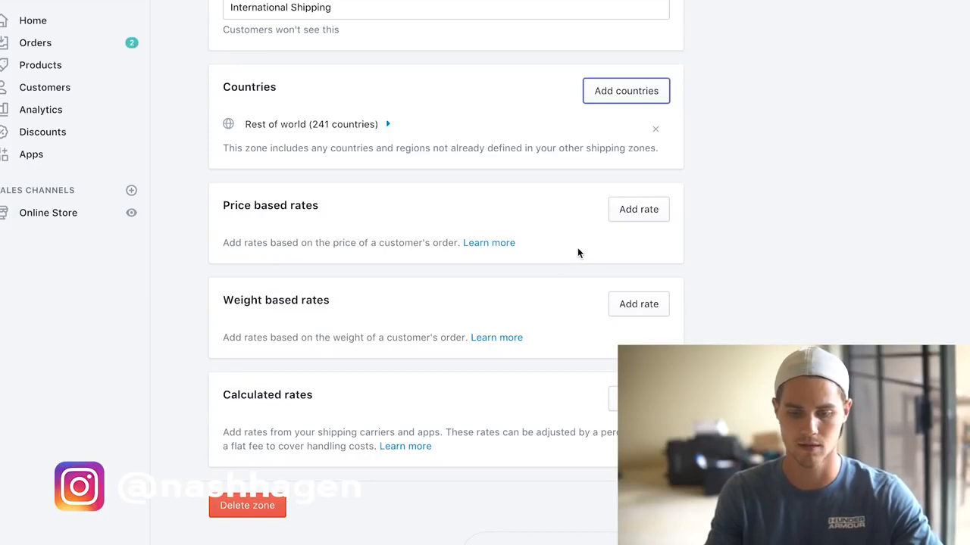
click(638, 306)
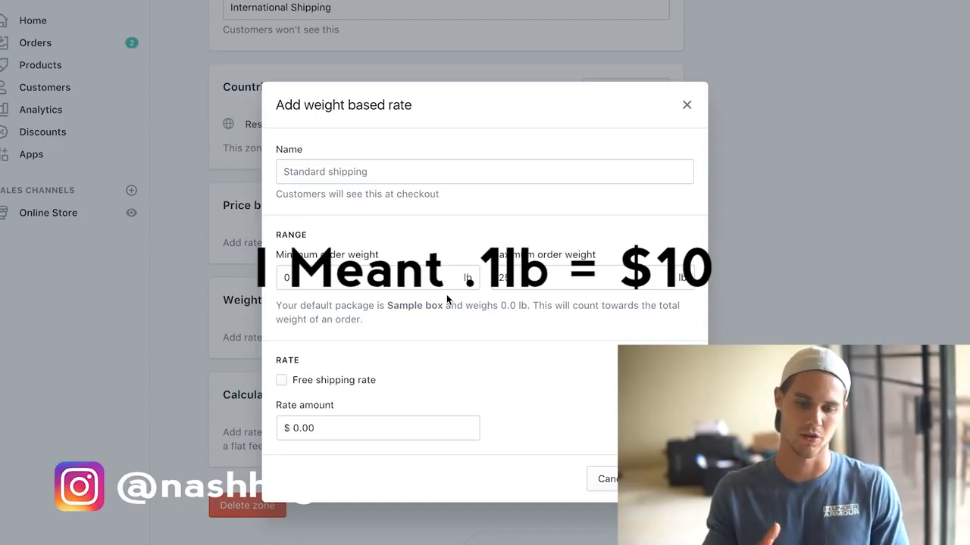
click(381, 282)
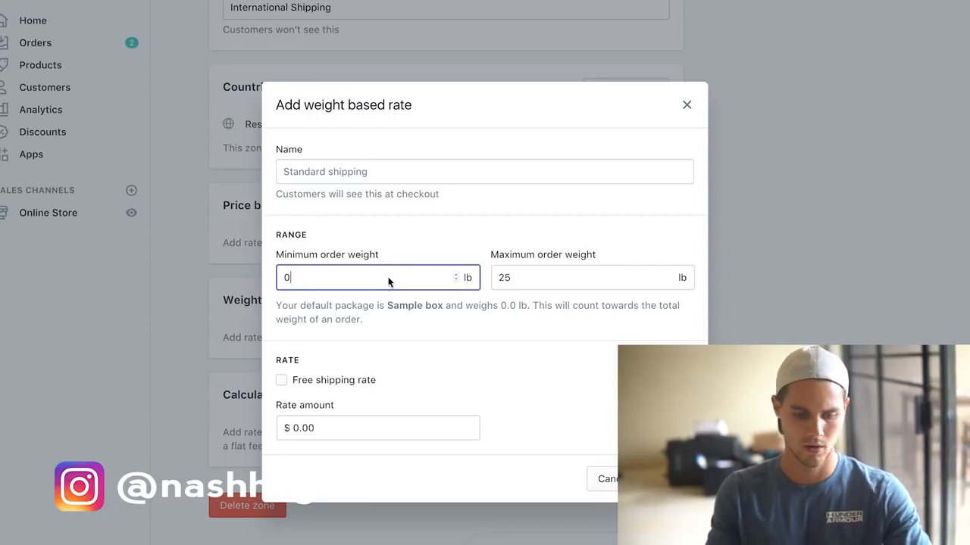
key(Tab)
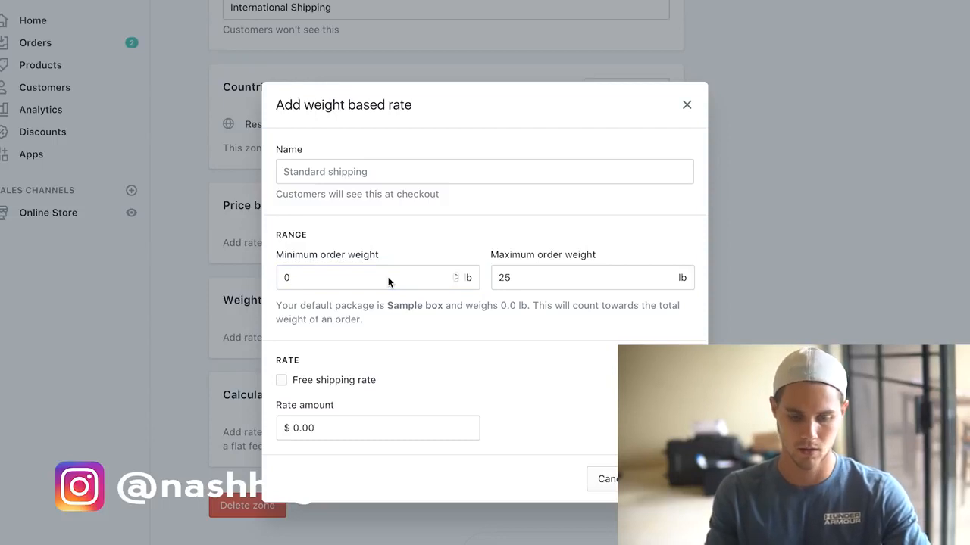
click(434, 243)
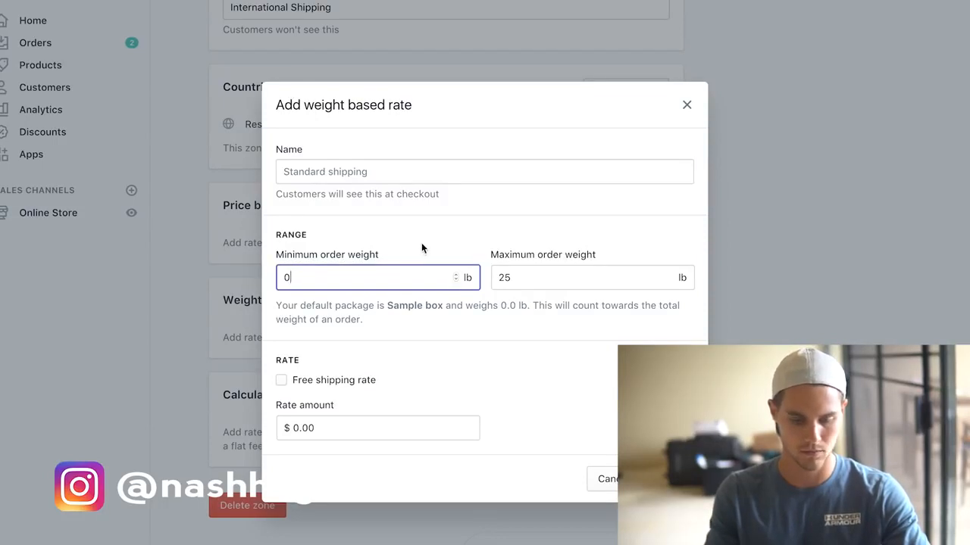
click(376, 168)
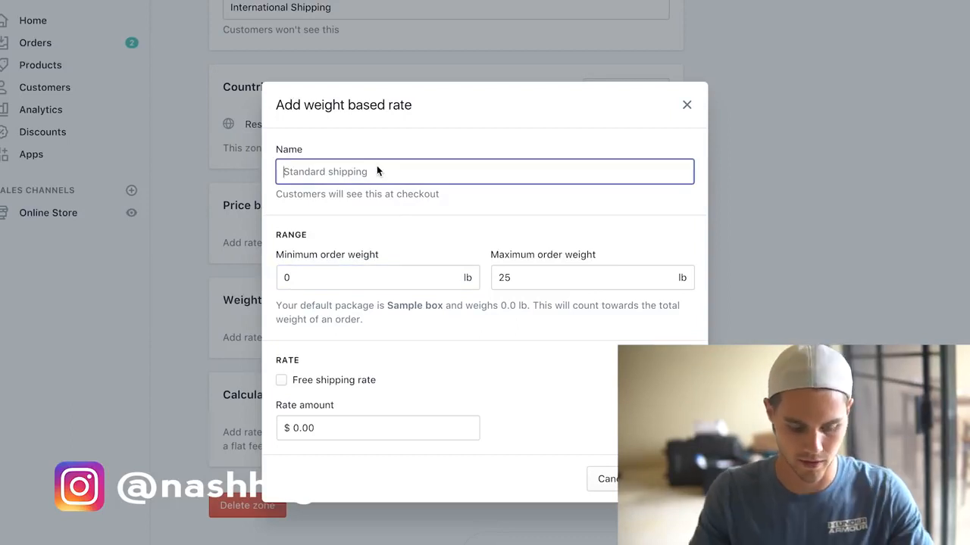
text(Stan)
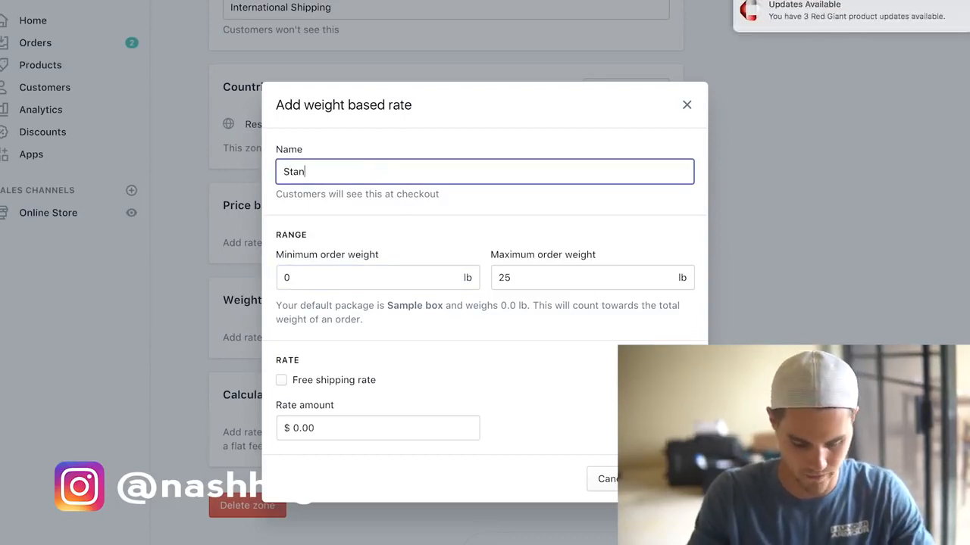
text(dard Shipping)
key(super+a)
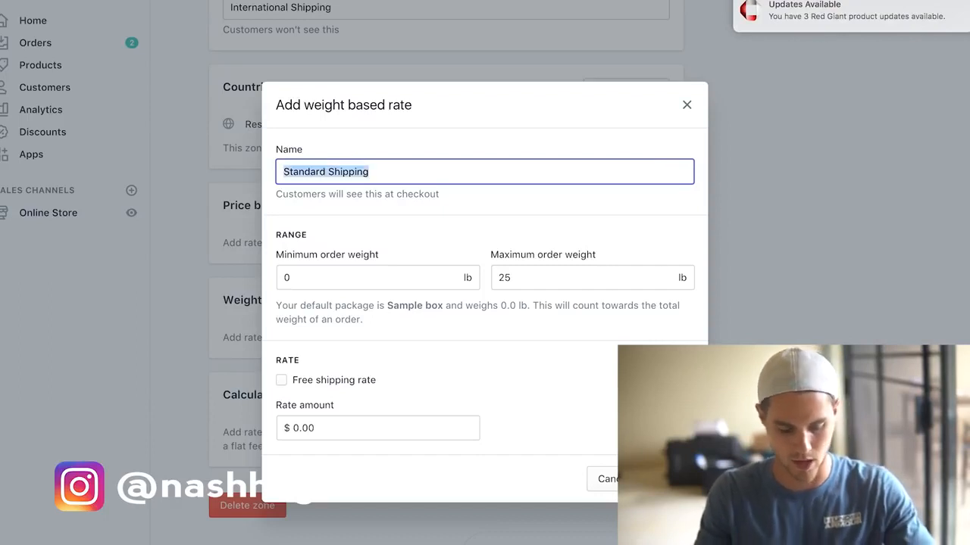
Set the rate's minimum and maximum order weight to 0.1 lb and its amount to $9.95, and save it.
double_click(297, 277)
text(.1)
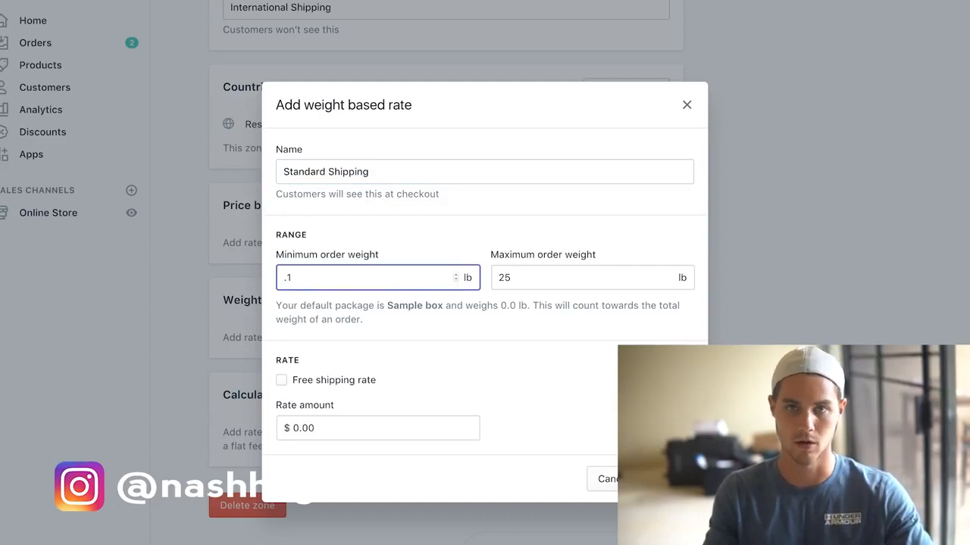
click(519, 277)
drag(520, 277, 467, 275)
text(.1)
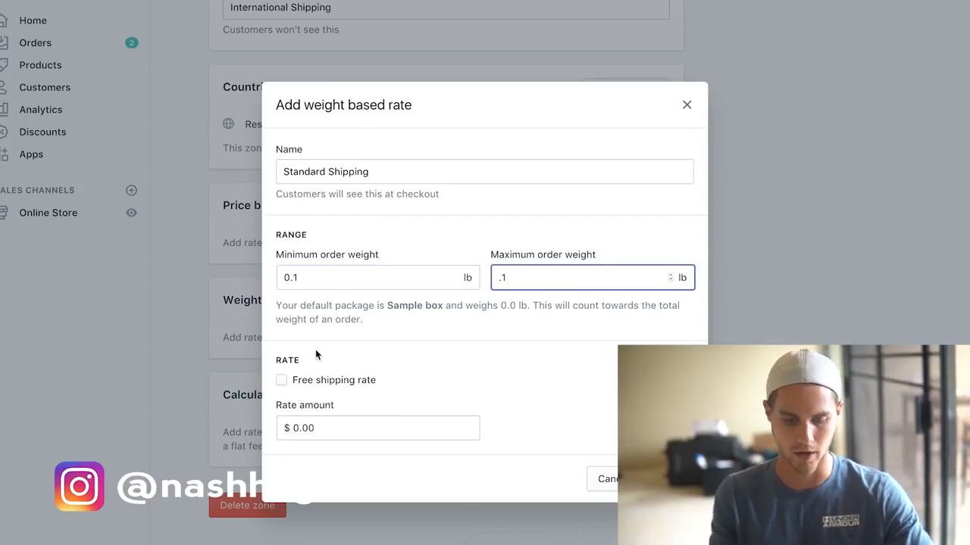
drag(322, 428, 271, 429)
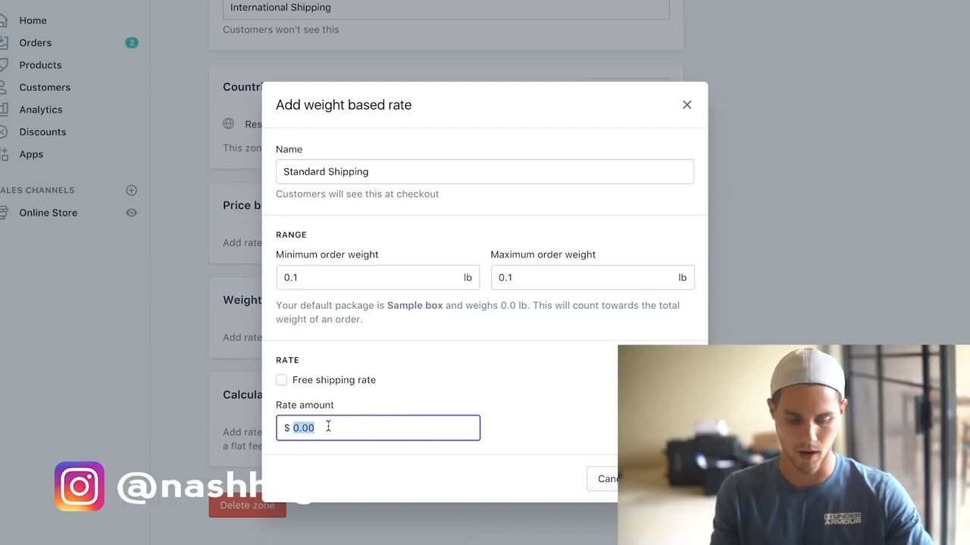
text(9.95)
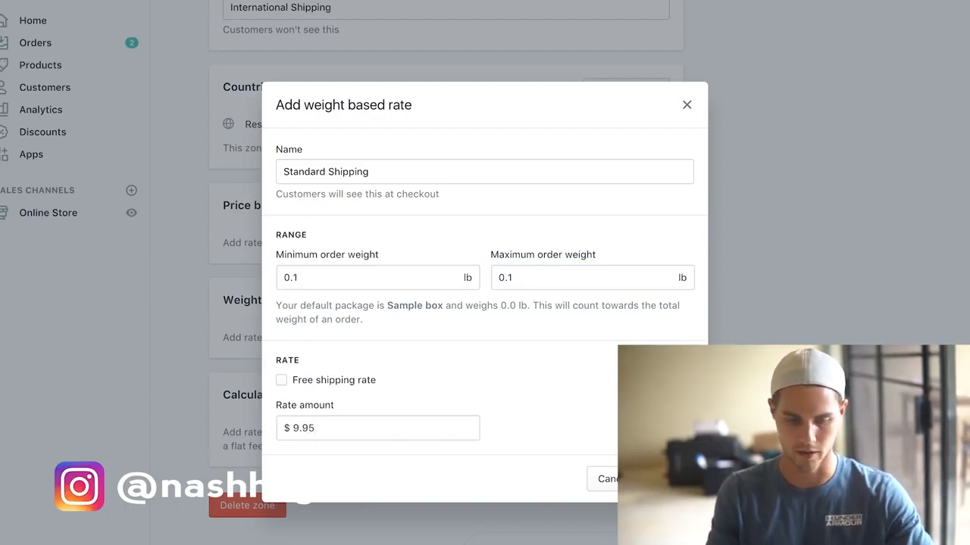
key(Return)
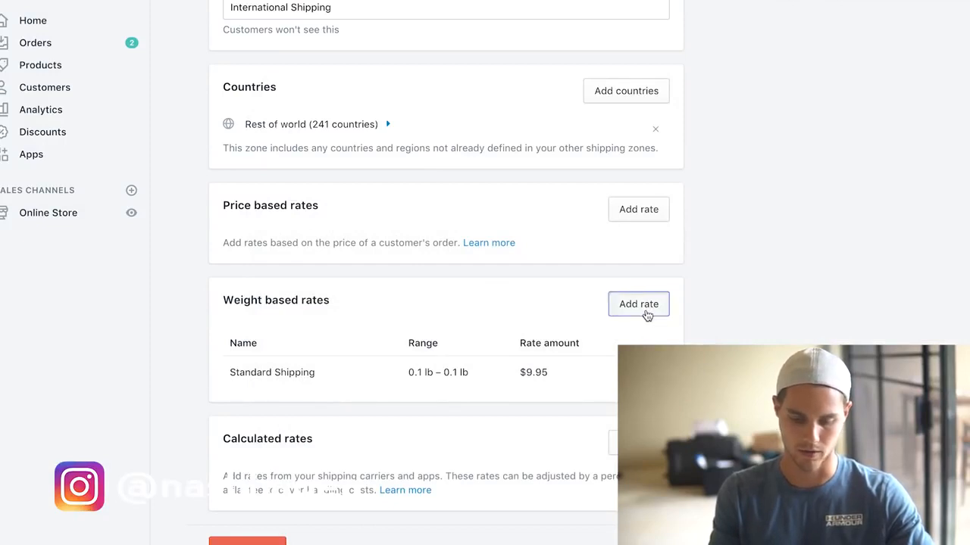
Start a second weight based rate named Standard Shipping with a minimum order weight of 0.2 lb.
click(645, 309)
click(428, 169)
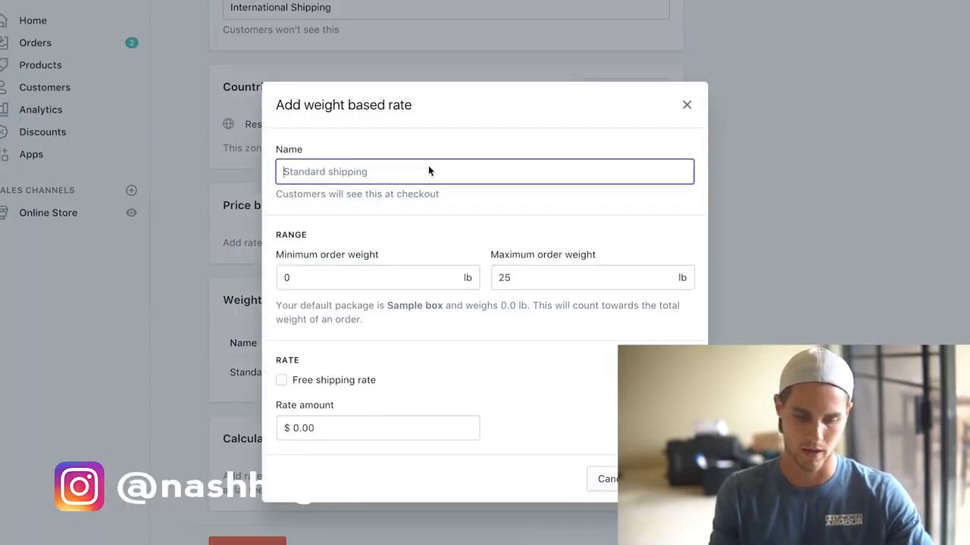
text(Standard Shipping)
drag(325, 277, 248, 279)
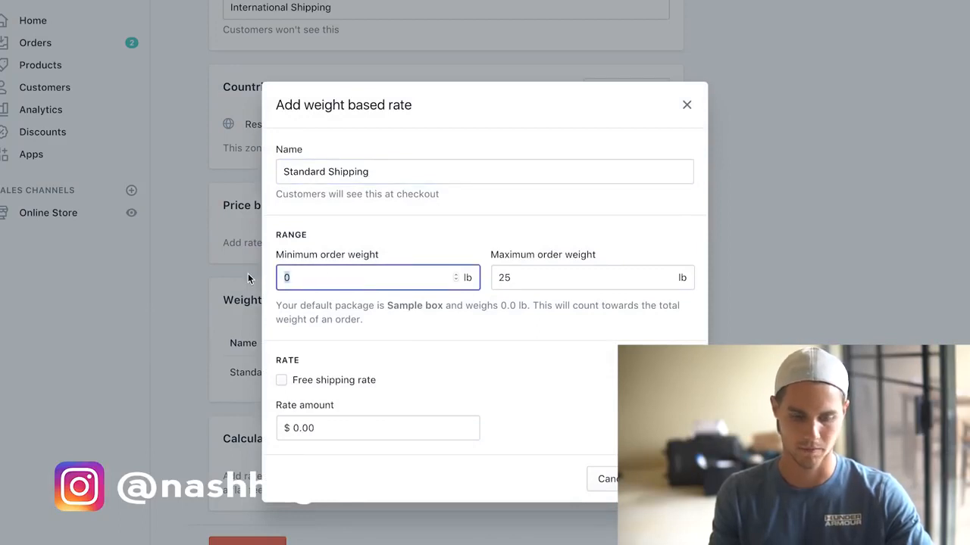
text(.2)
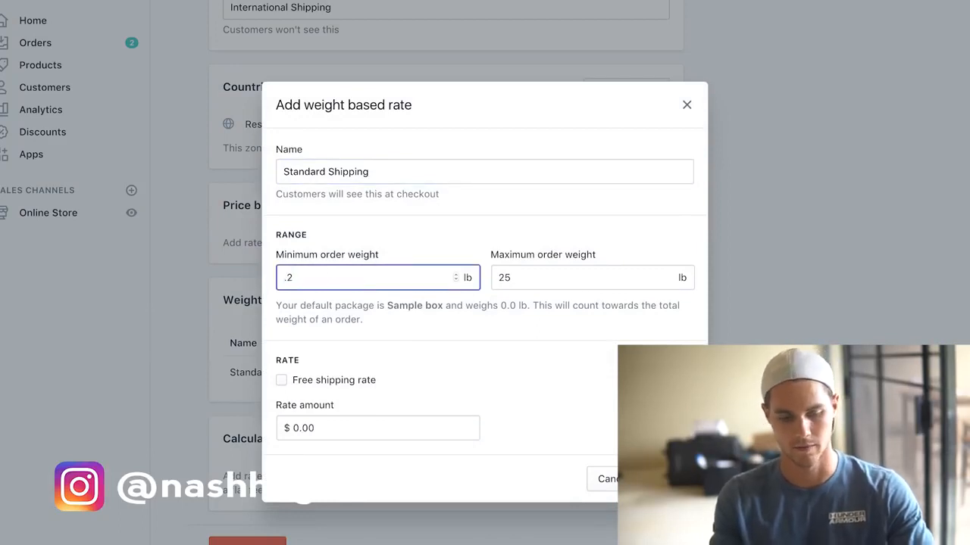
Set the second rate's maximum order weight to 0.2 lb and its amount to $18.95, and save it.
key(Tab)
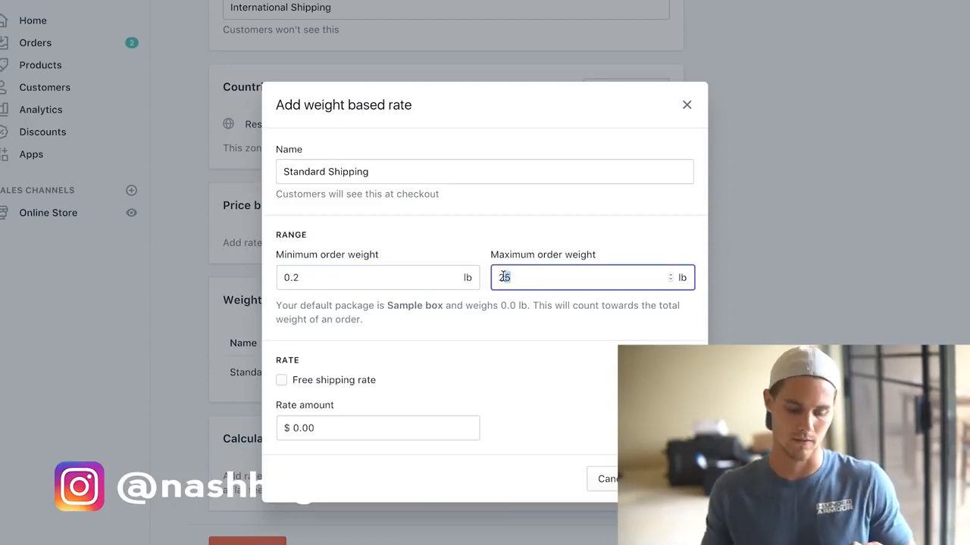
key(BackSpace)
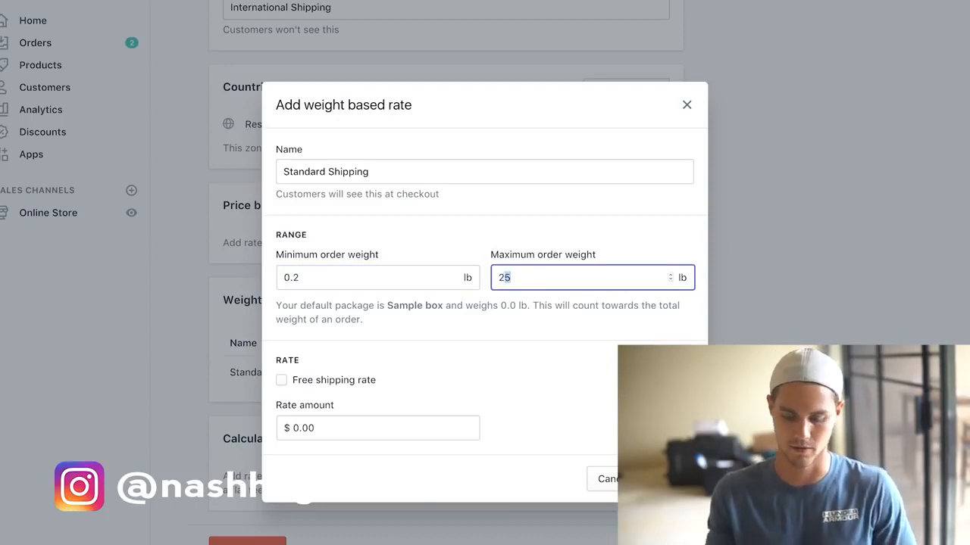
key(Return)
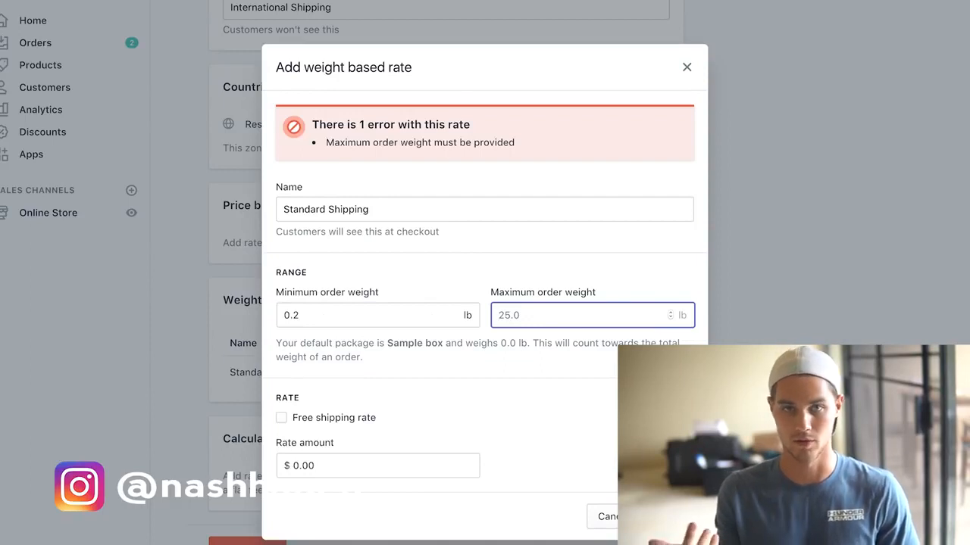
text(.2)
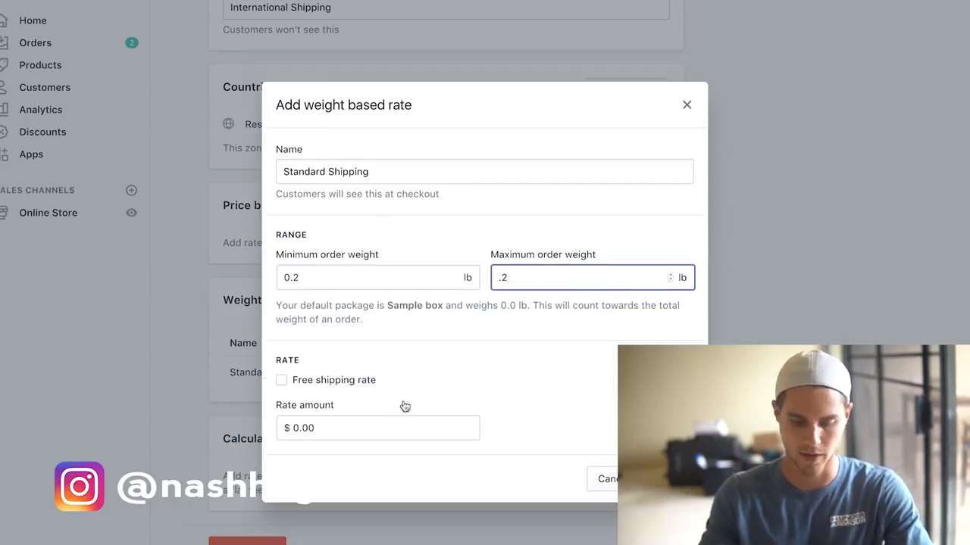
click(380, 423)
text(18.95)
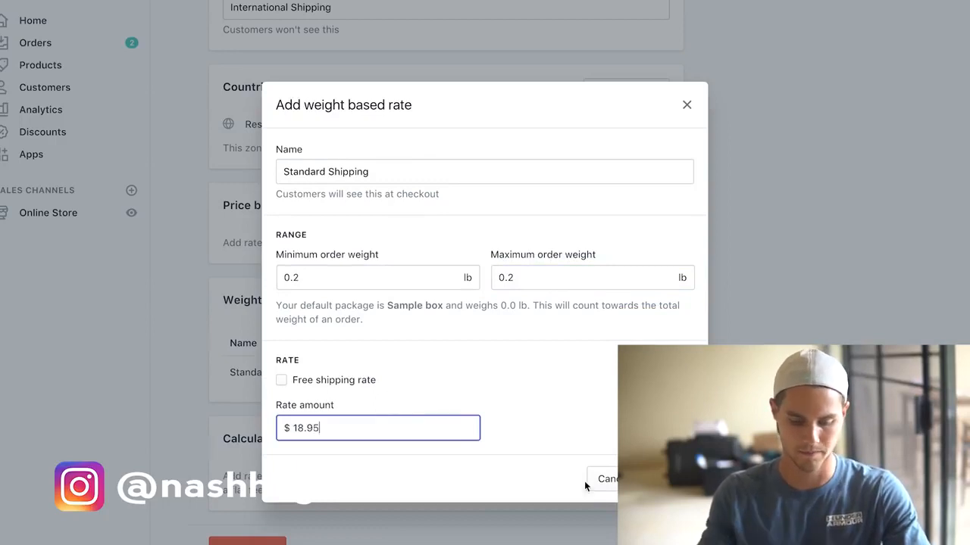
click(669, 479)
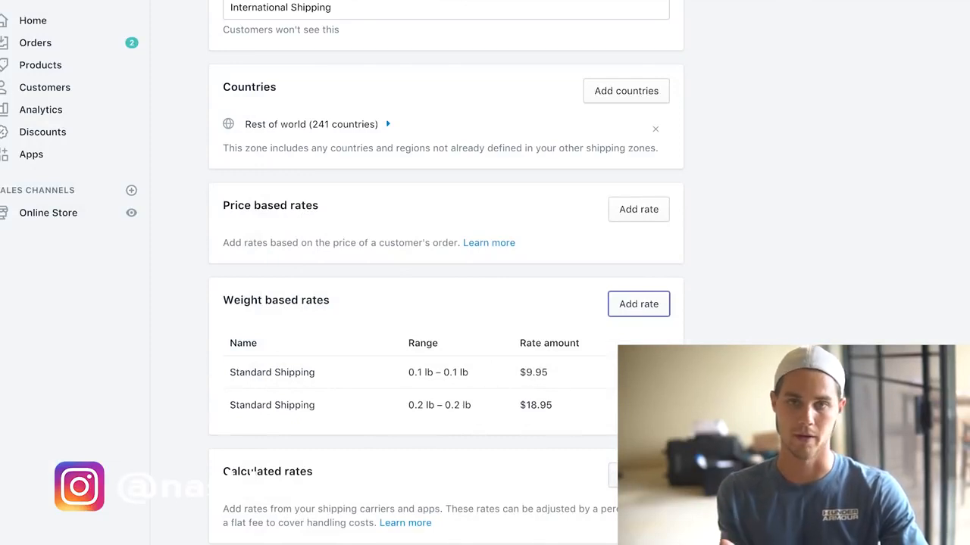
click(658, 314)
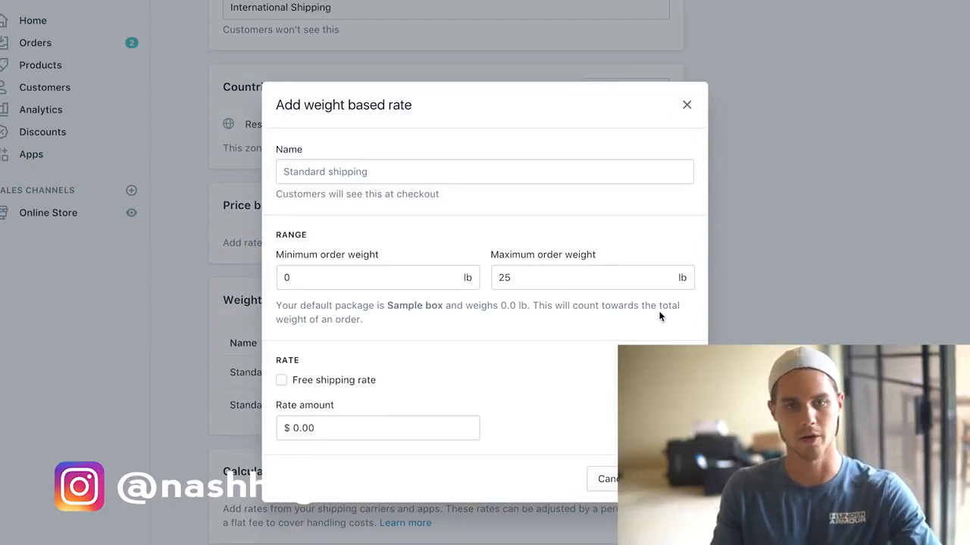
click(335, 428)
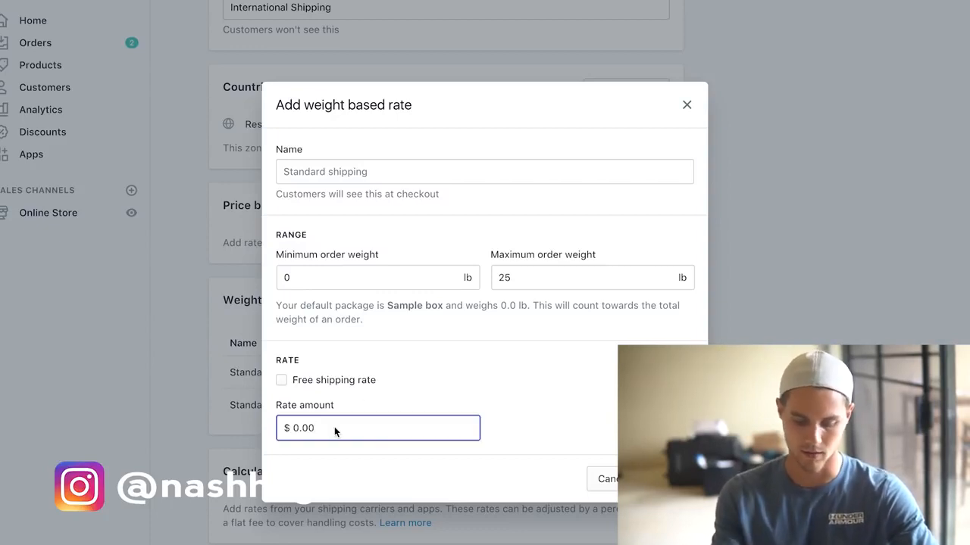
text(200)
key(Return)
key(BackSpace)
key(BackSpace)
key(BackSpace)
key(BackSpace)
key(BackSpace)
key(BackSpace)
key(BackSpace)
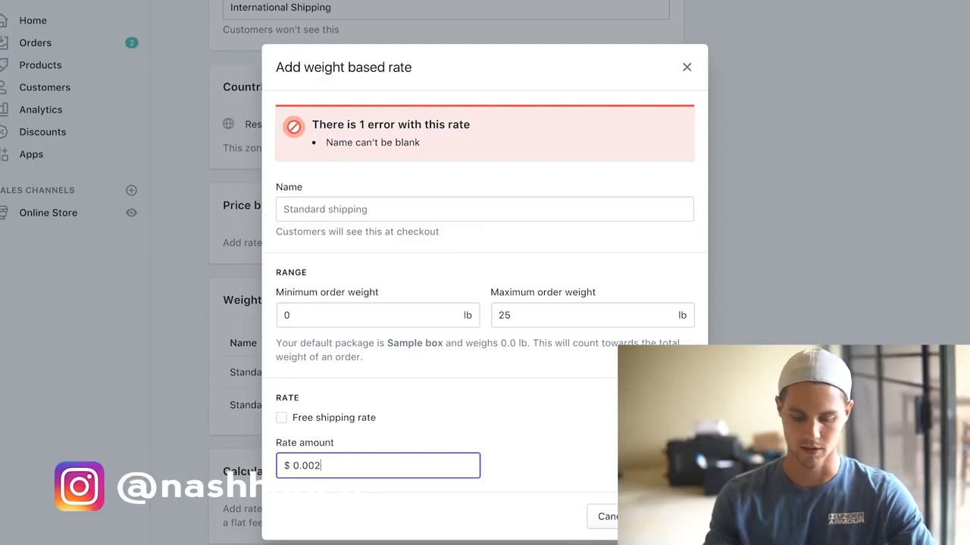
text(200)
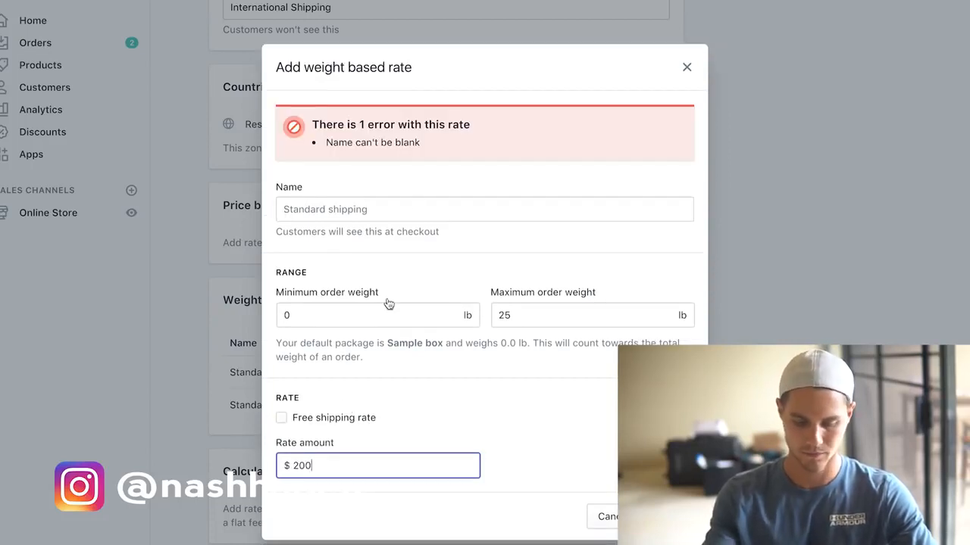
click(341, 315)
key(BackSpace)
text(1)
click(550, 310)
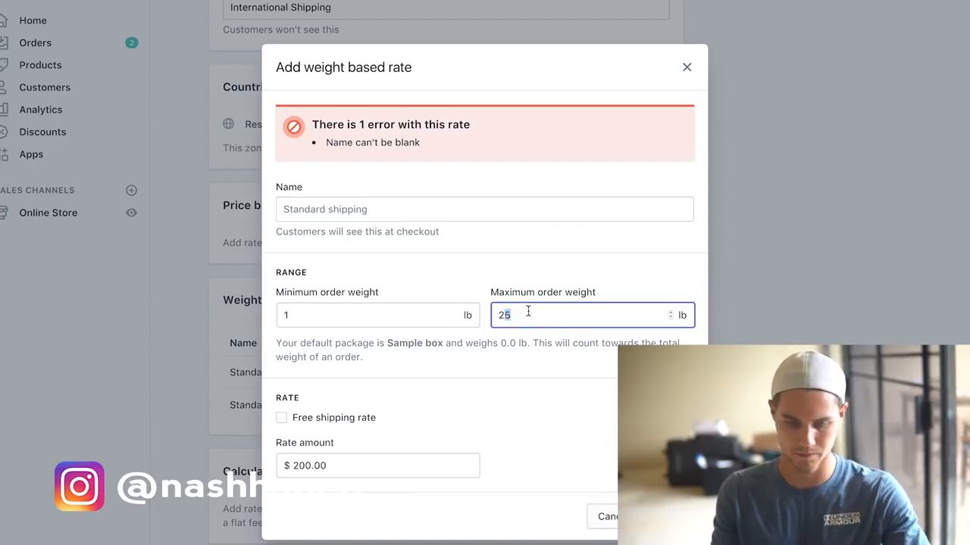
click(606, 518)
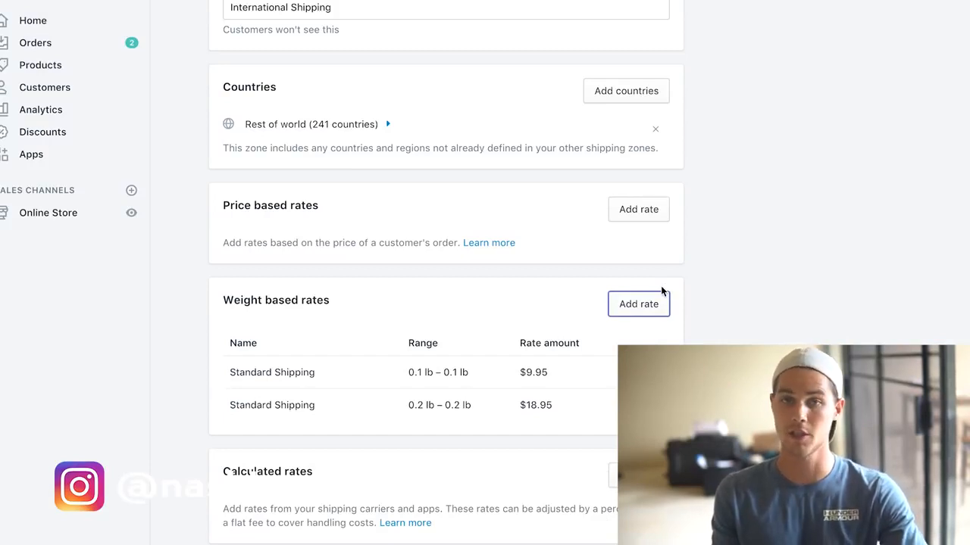
Start a third weight based rate with a 0 lb minimum and 0 lb maximum order weight, checking the paw print pendant's product page.
click(636, 312)
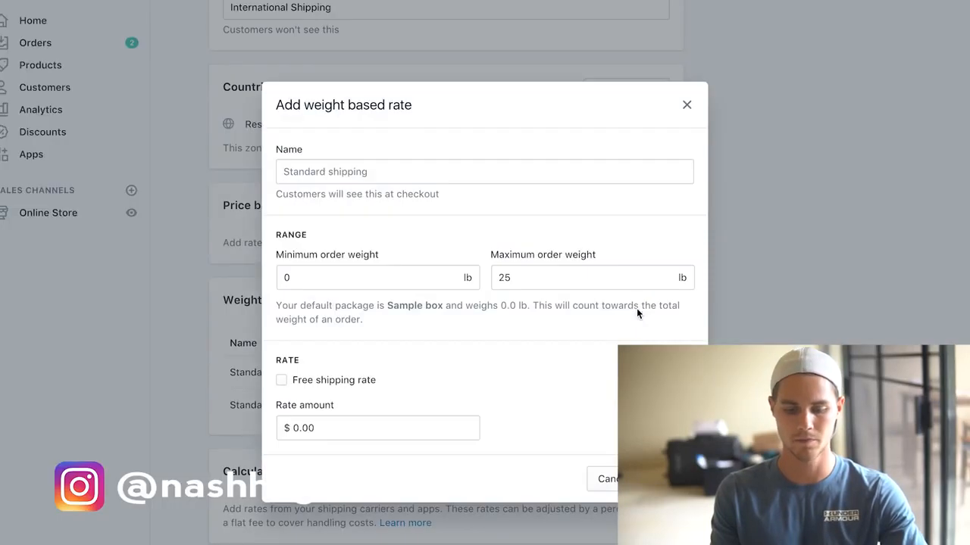
click(530, 284)
key(BackSpace)
key(BackSpace)
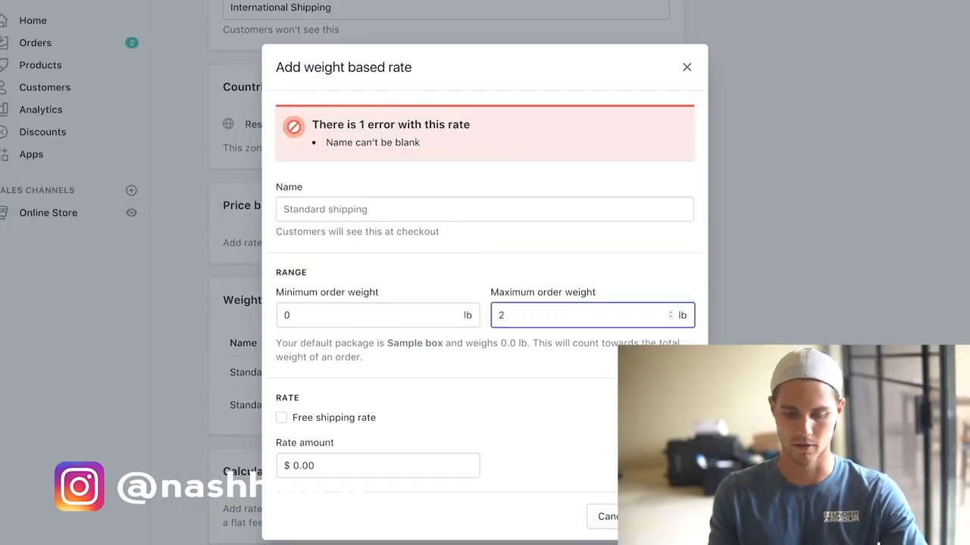
text(0)
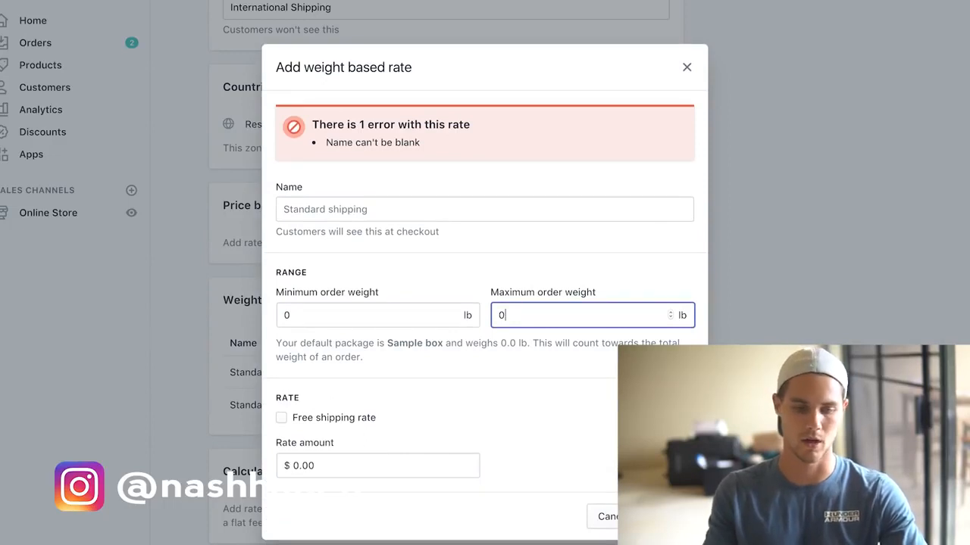
mouse_move(209, 24)
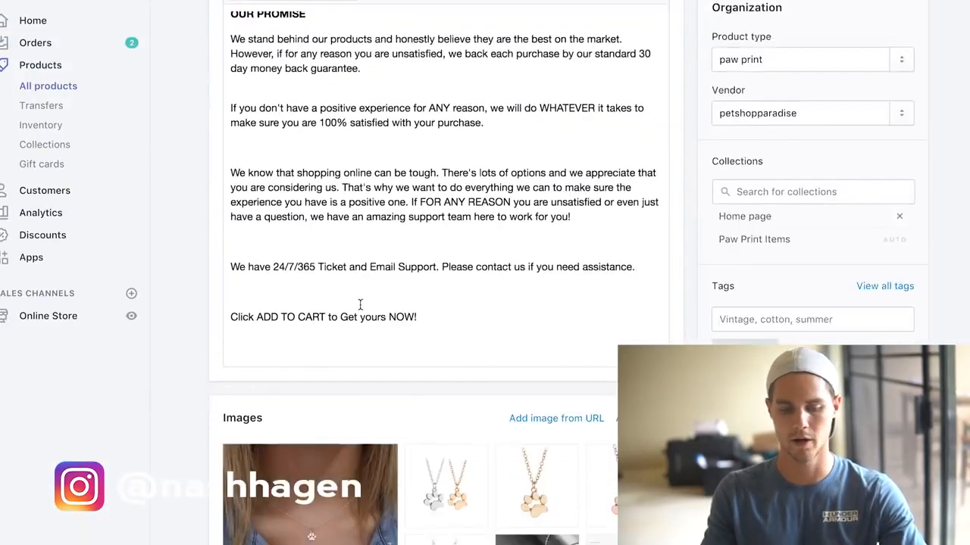
scroll(360, 304, down, 6)
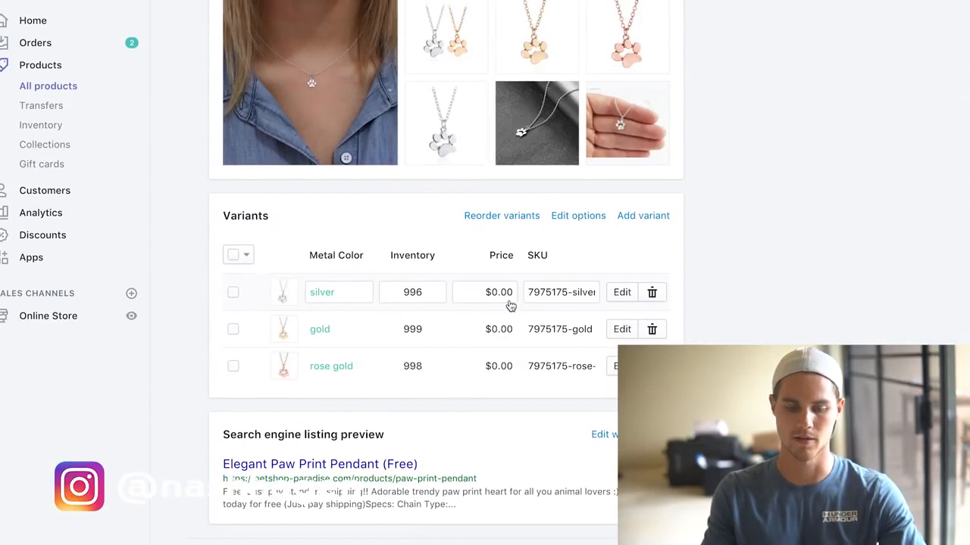
scroll(445, 235, up, 10)
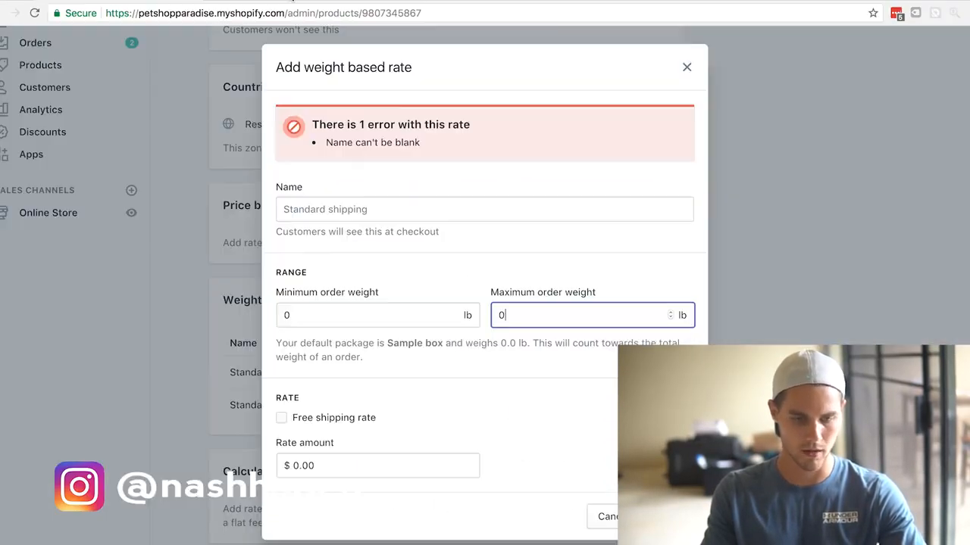
click(314, 313)
click(540, 314)
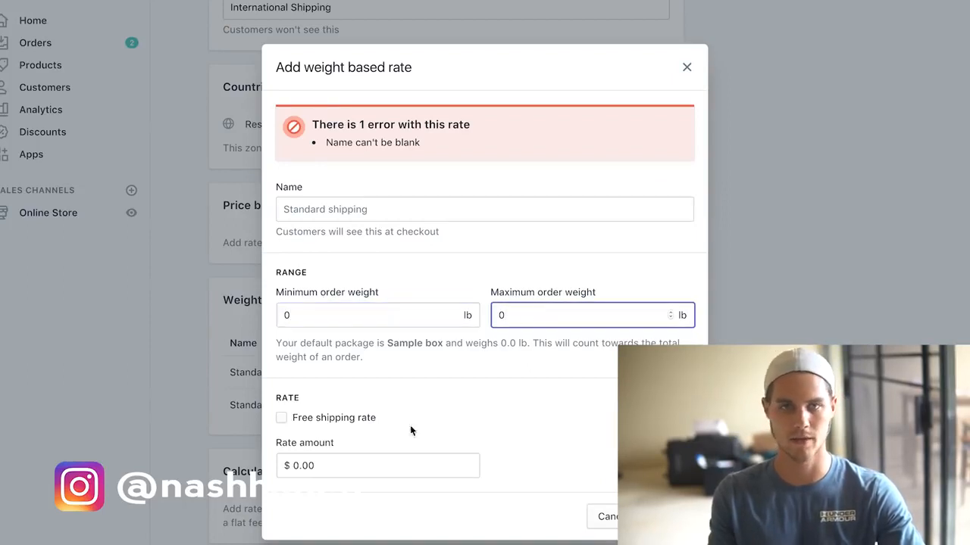
Make the 0 lb rate a free shipping rate, name it Free Shipping, and save it.
click(282, 419)
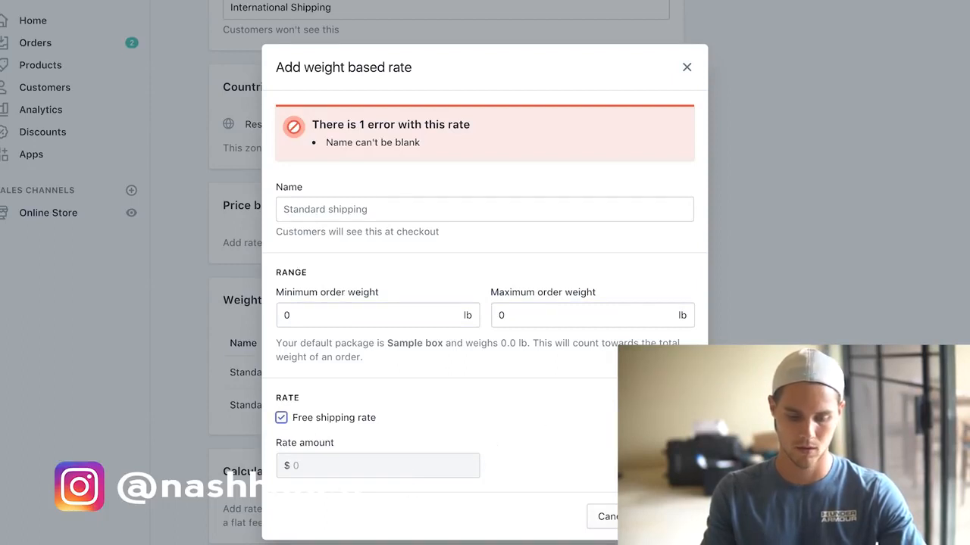
click(543, 208)
text(Fr)
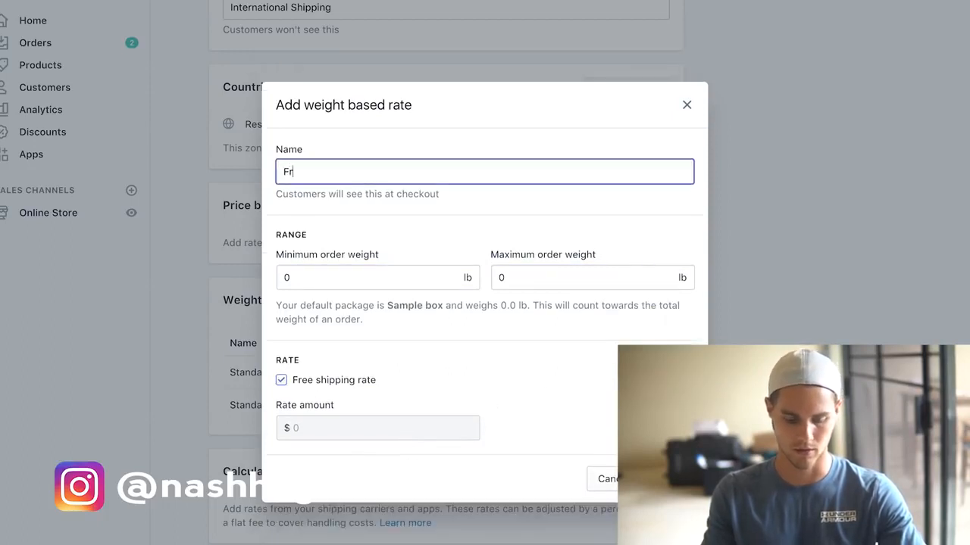
text(ee Shipping)
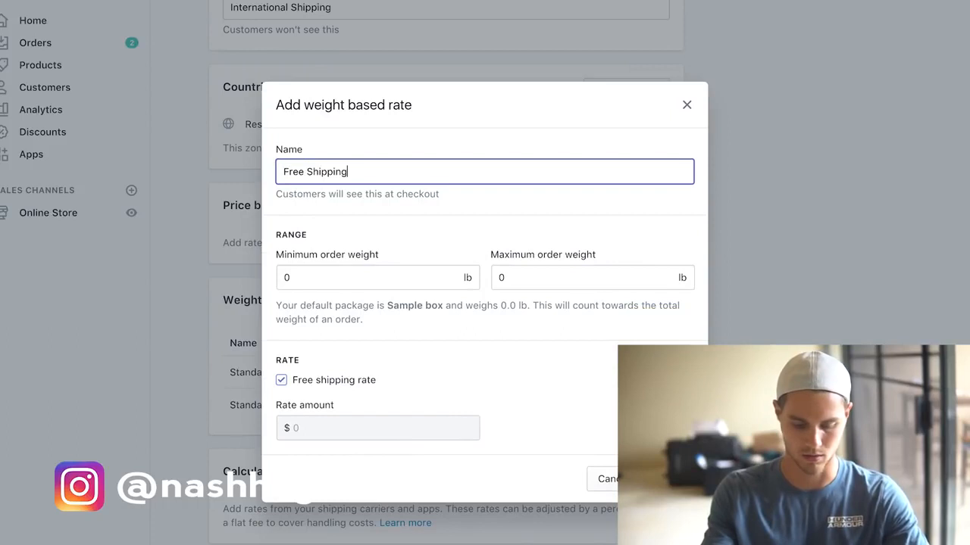
key(Return)
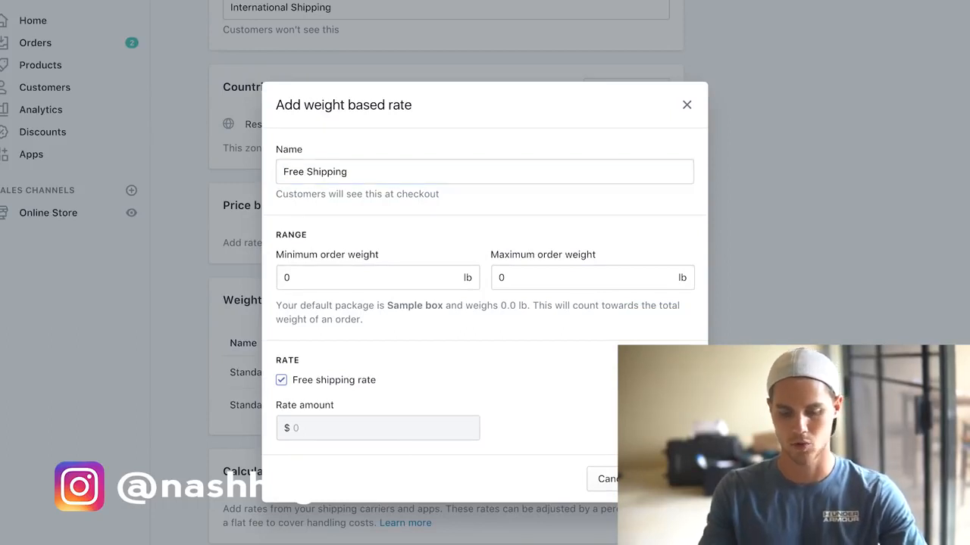